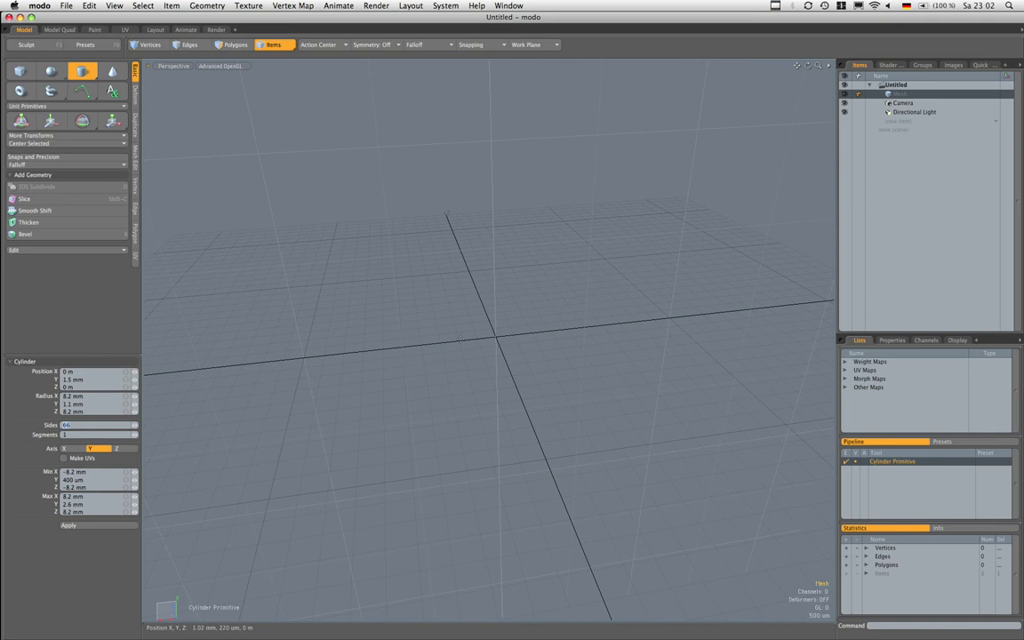
Create a 66-sided unit cylinder at the origin and scale it into a flat disc with a radius of about 10.25 mm
left_click_drag(478, 311, 532, 363, "alt")
left_click_drag(532, 362, 436, 191, "alt")
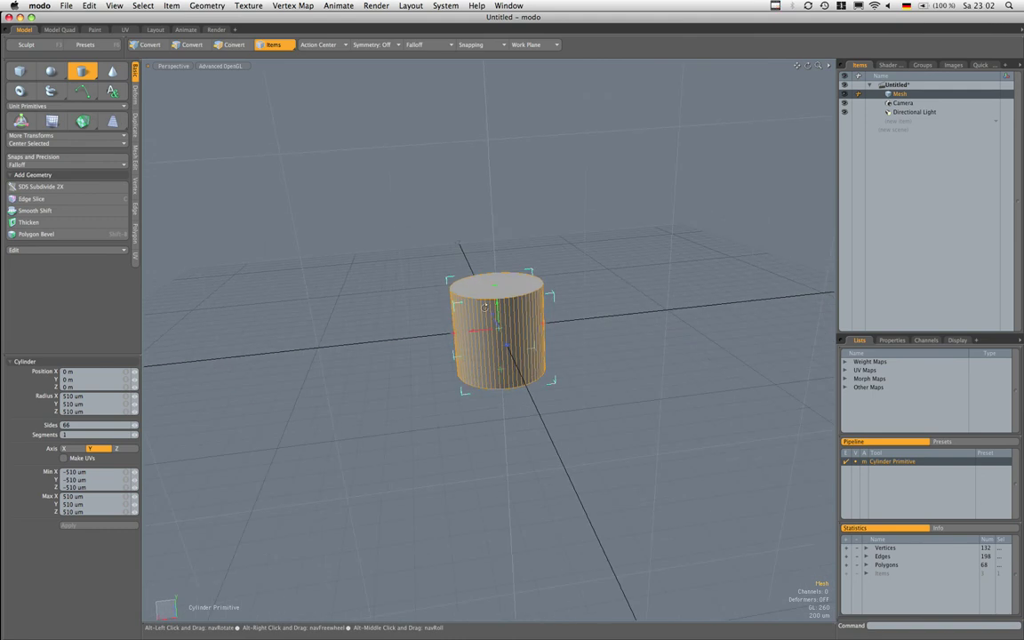
left_click_drag(475, 354, 508, 432, "alt")
left_click_drag(531, 394, 853, 621)
left_click_drag(609, 346, 601, 480, "alt+shift")
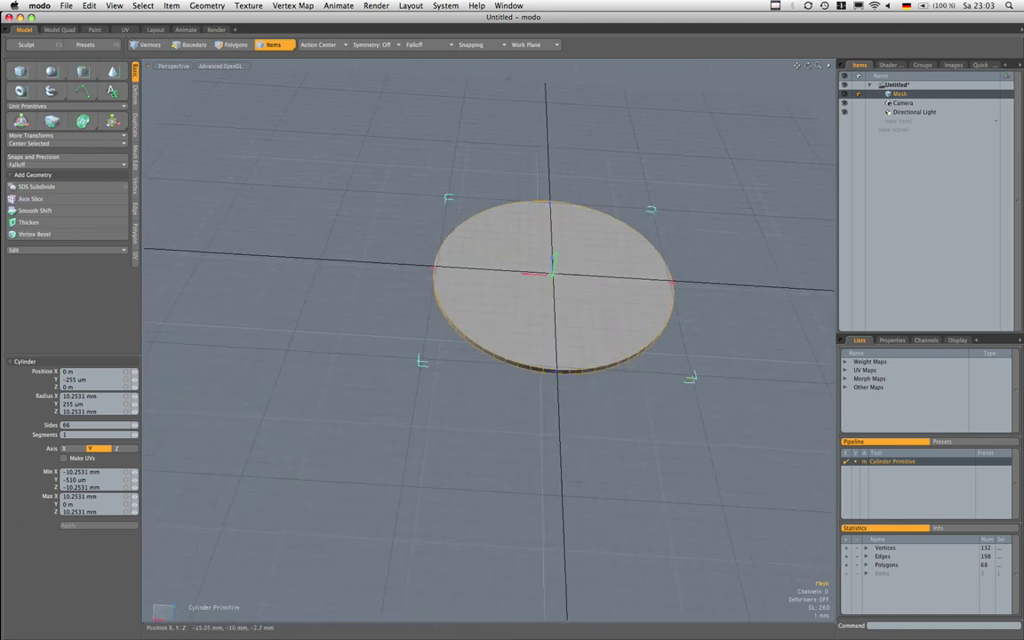
Widen the disc to a radius of about 11.56 mm and increase its thickness
left_click_drag(691, 378, 574, 231)
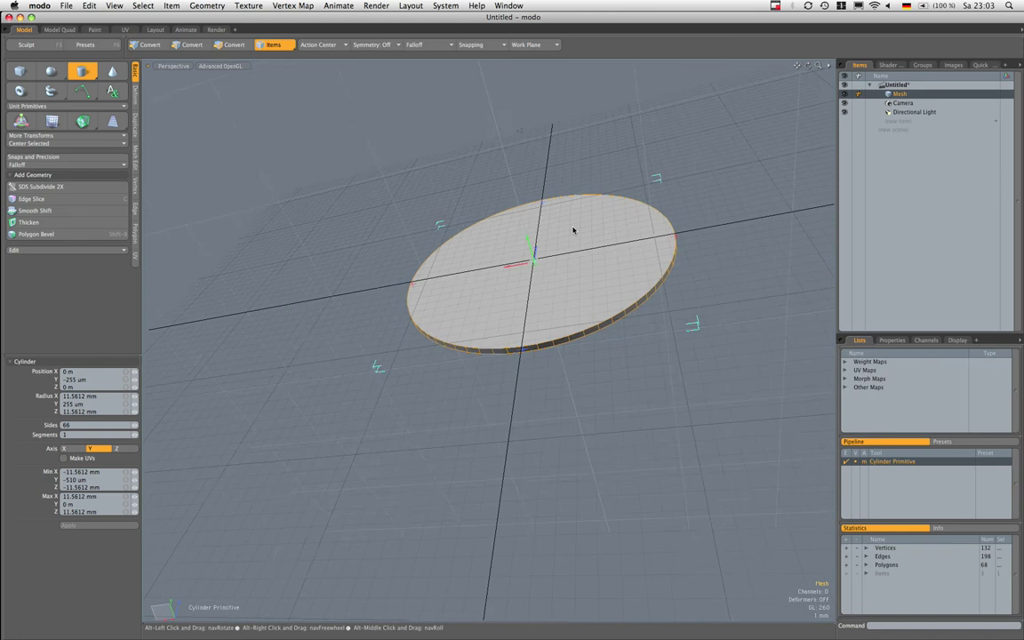
left_click_drag(534, 275, 662, 282, "alt+shift")
scroll(525, 274, "up", 5)
scroll(618, 320, "down", 5)
left_click_drag(552, 275, 553, 265)
left_click_drag(556, 316, 473, 413, "alt")
key("space")
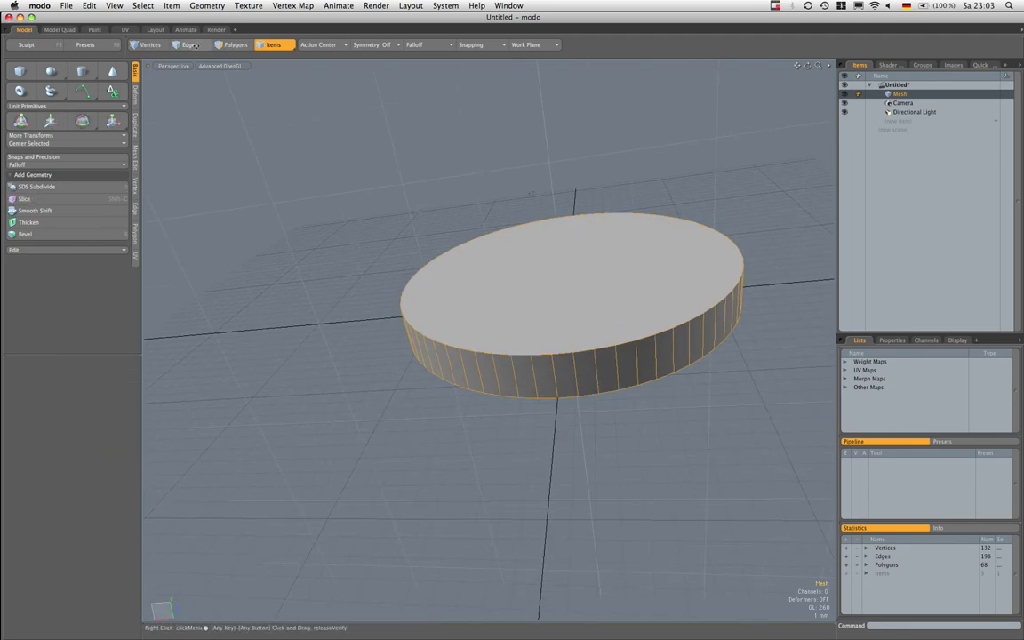
Bevel the disc's upper edge loop with an inset of about 1.26 mm
key("2")
left_click_drag(451, 320, 555, 335, "alt")
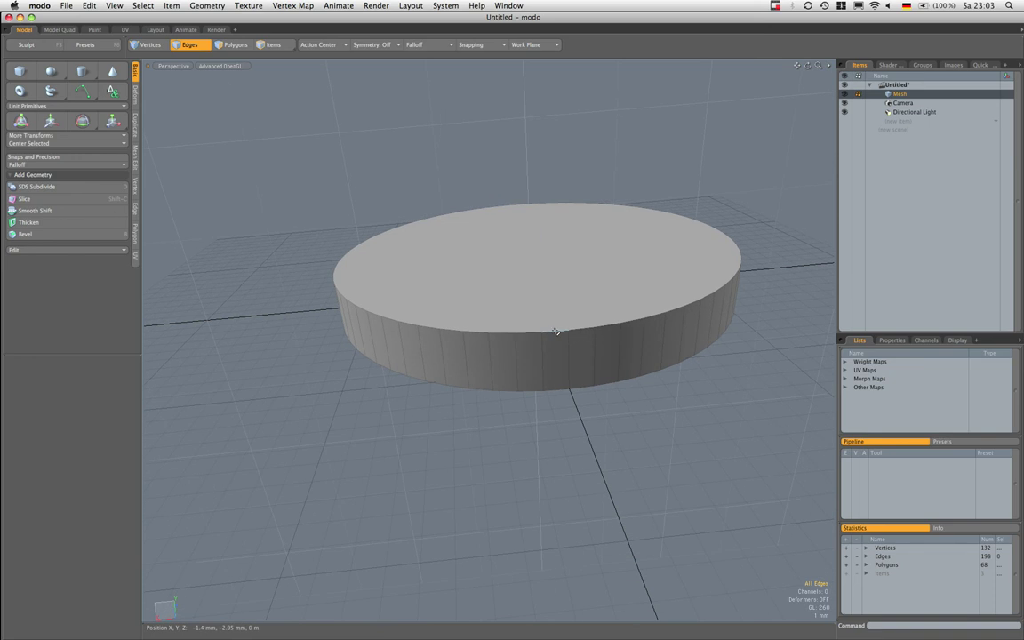
double_click(556, 332)
left_click_drag(664, 352, 488, 313, "alt")
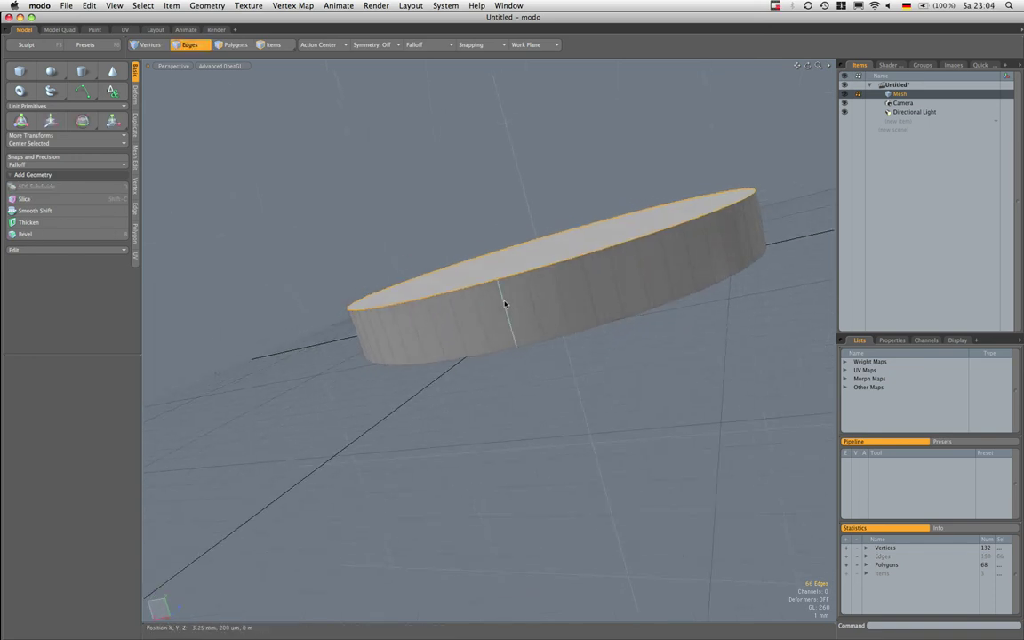
left_click(136, 100)
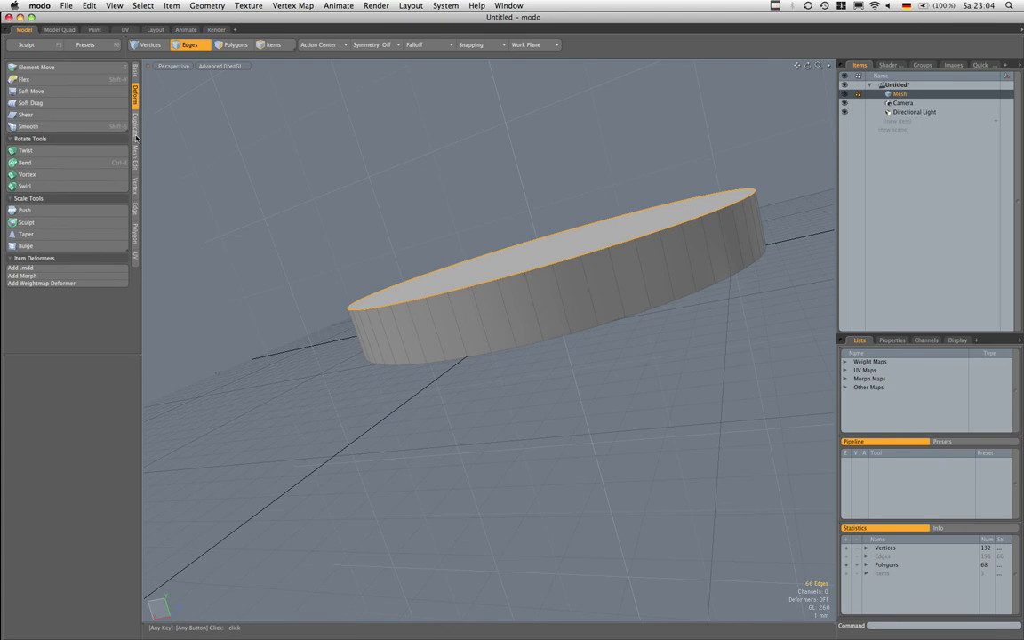
left_click(136, 75)
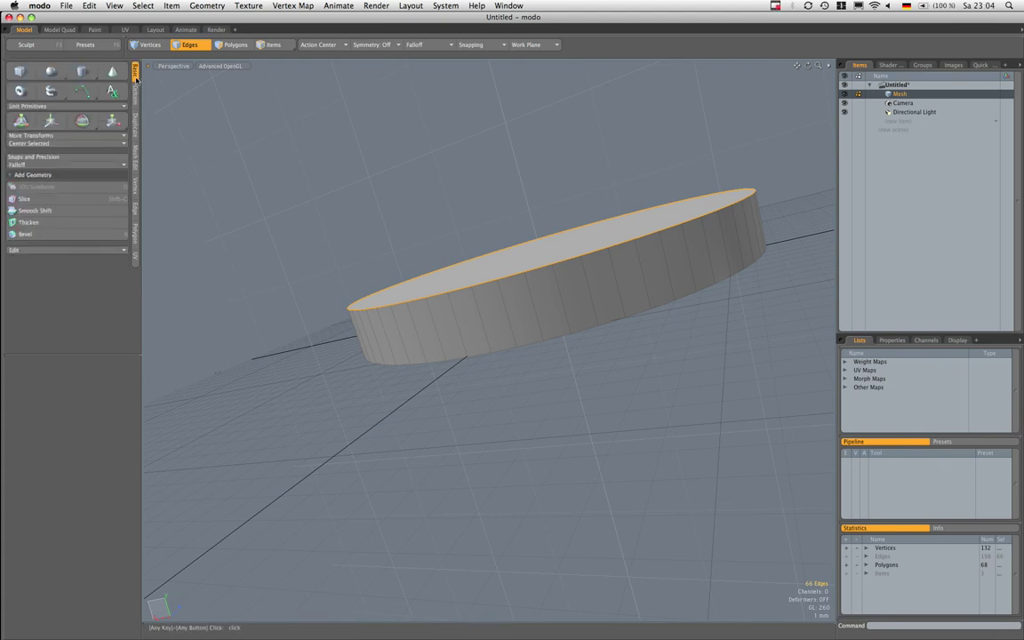
left_click(35, 234)
mouse_move(444, 267)
left_mouse_down()
mouse_move(773, 267)
mouse_move(560, 285)
left_mouse_up()
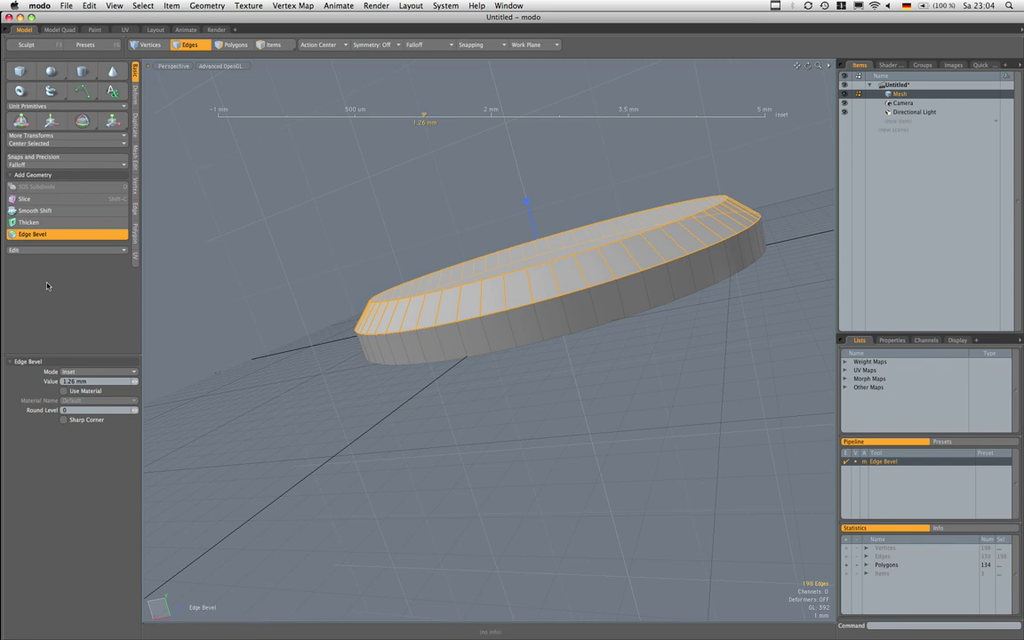
left_click(65, 235)
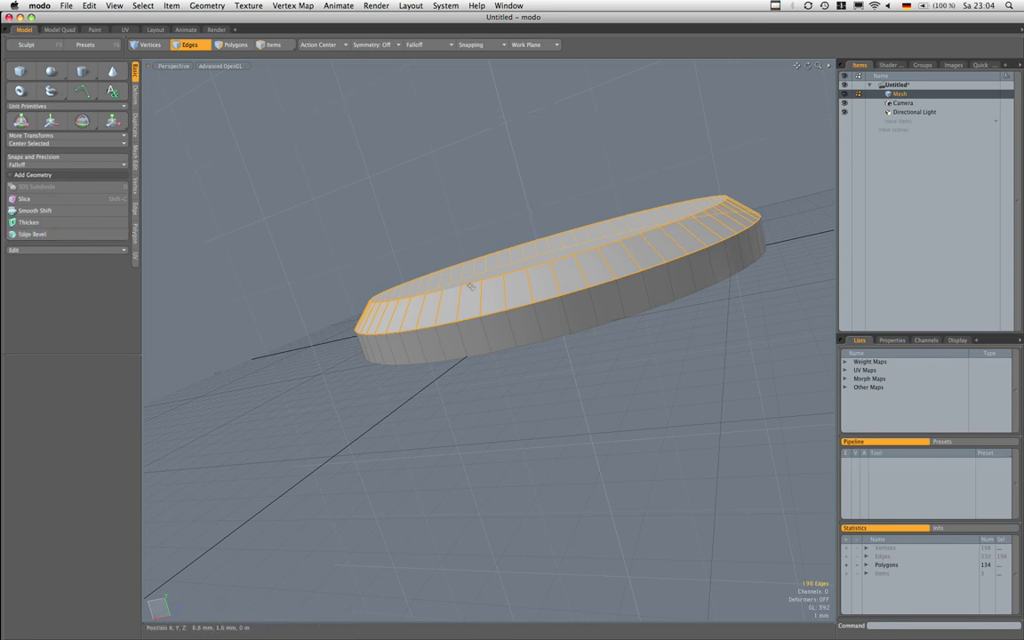
Bevel both edge loops of the sloped rim with an inset of about 540 um and round level 1, and clear the selection
left_click_drag(462, 267, 599, 350, "alt")
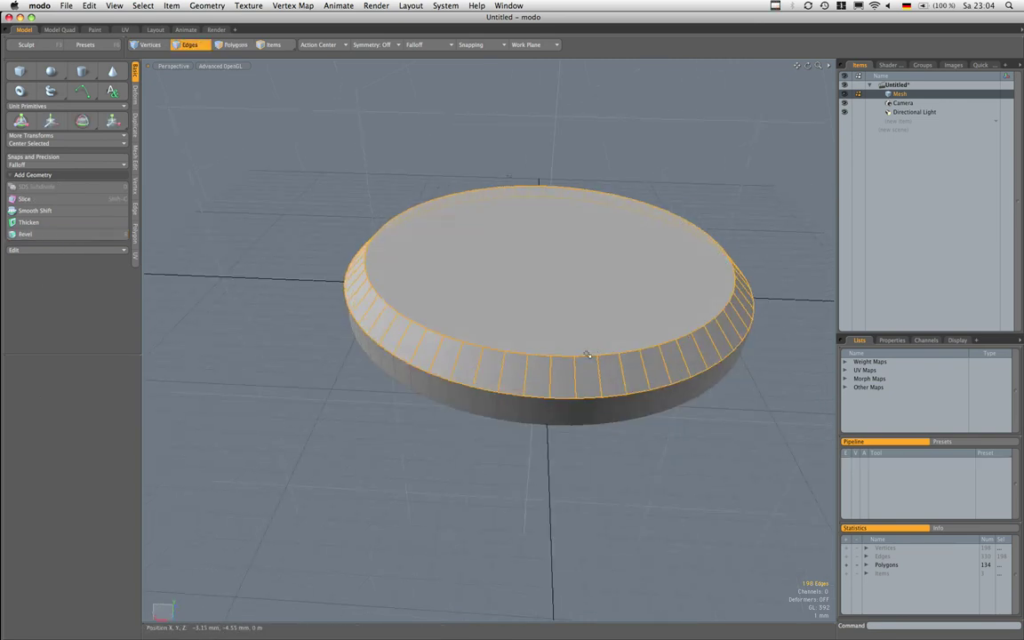
key("3")
key("2")
double_click(587, 357)
double_click(587, 399, "shift")
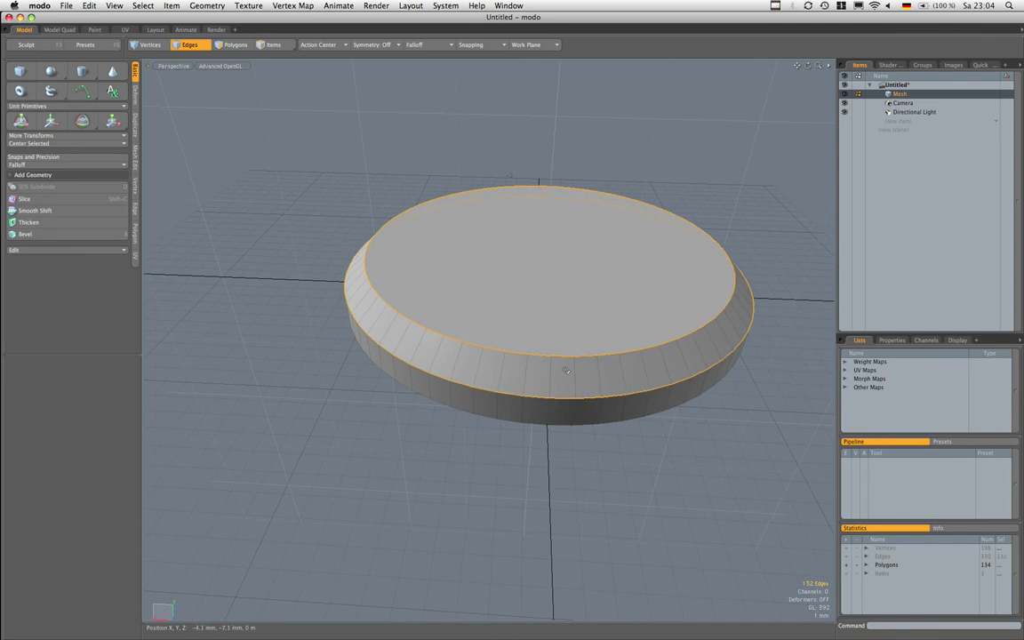
key("b")
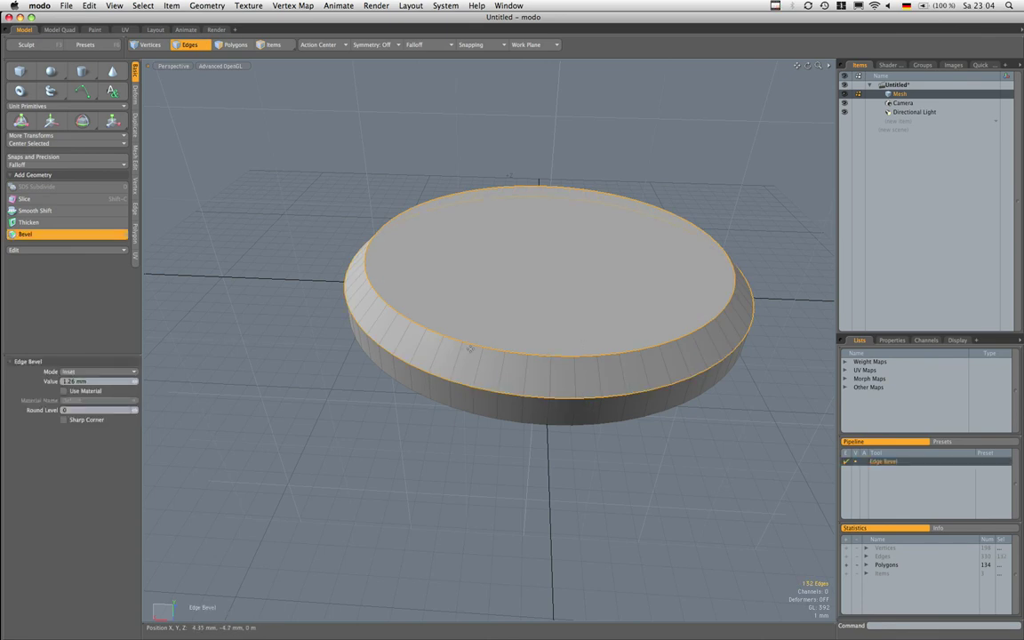
left_click_drag(491, 360, 528, 361)
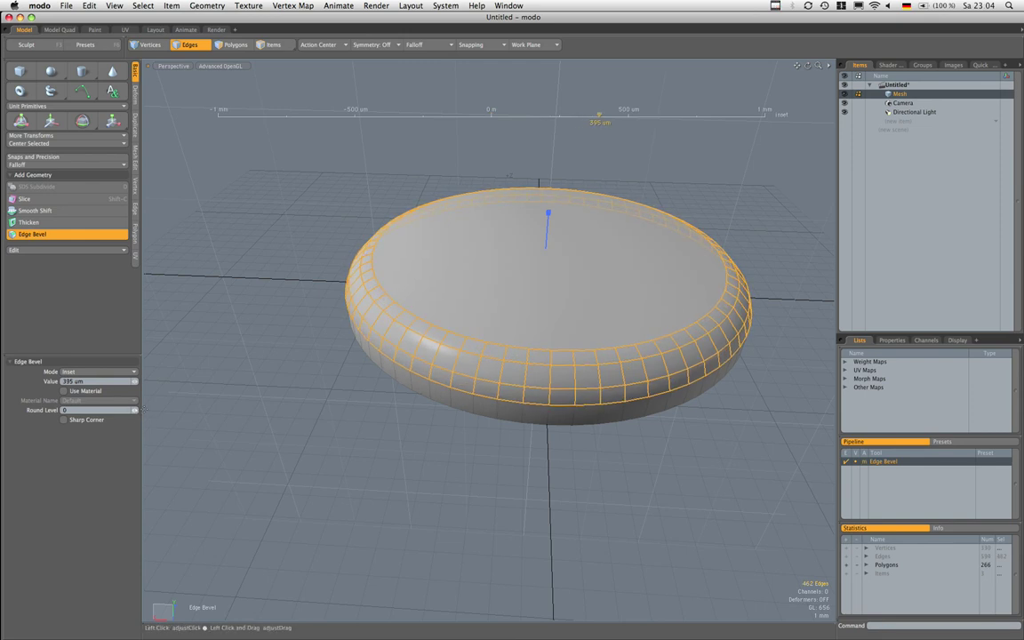
left_click_drag(144, 410, 151, 410)
left_click_drag(475, 345, 427, 311, "alt")
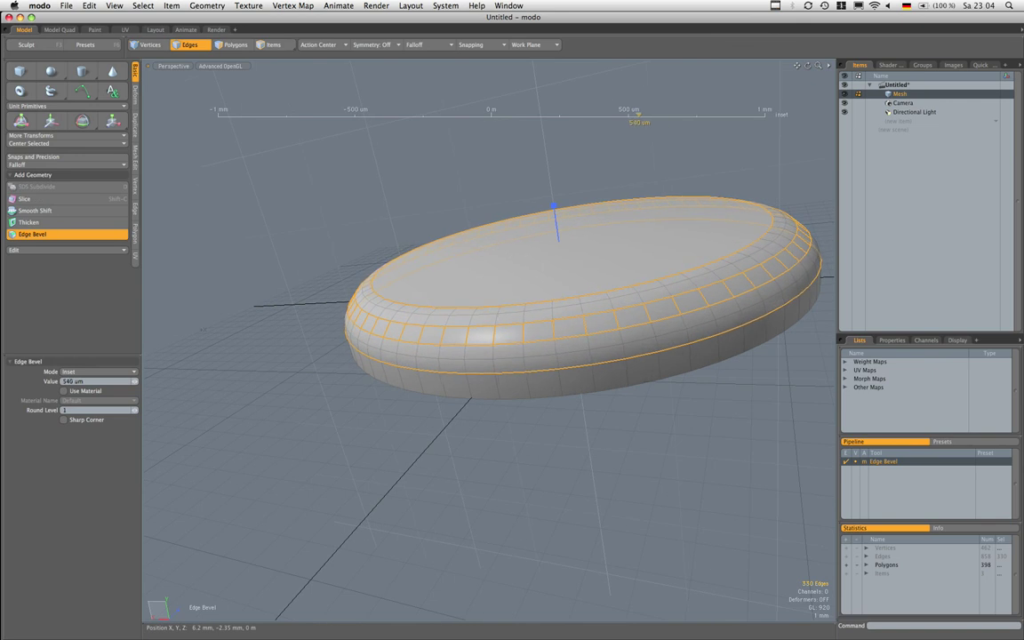
key("space")
key("Escape")
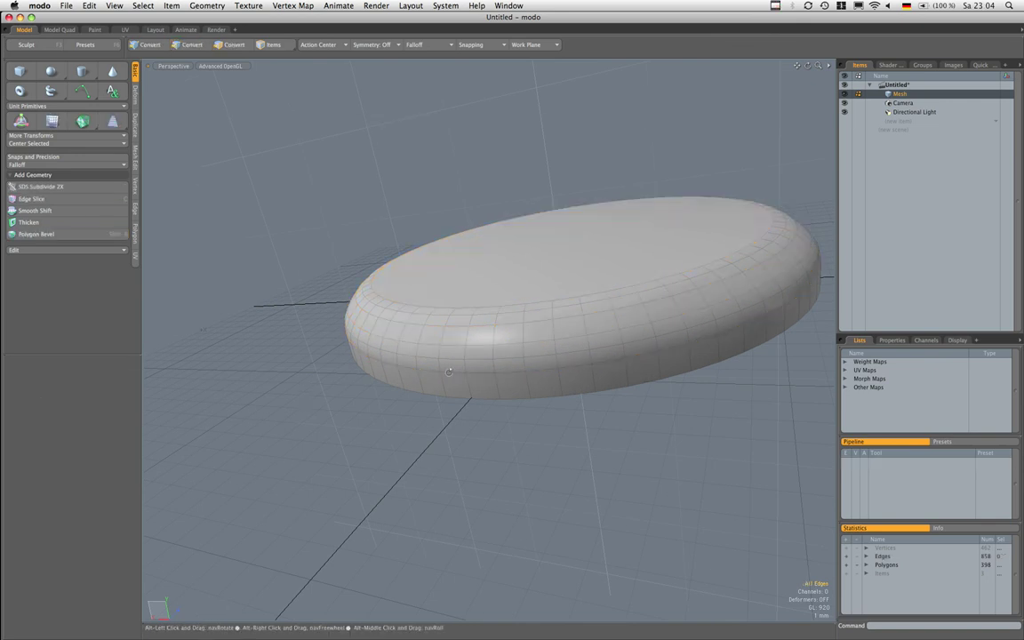
Move the disc's lowest edge loop down about 940 um and hide the grid
left_click_drag(448, 373, 530, 353, "alt")
double_click(516, 351)
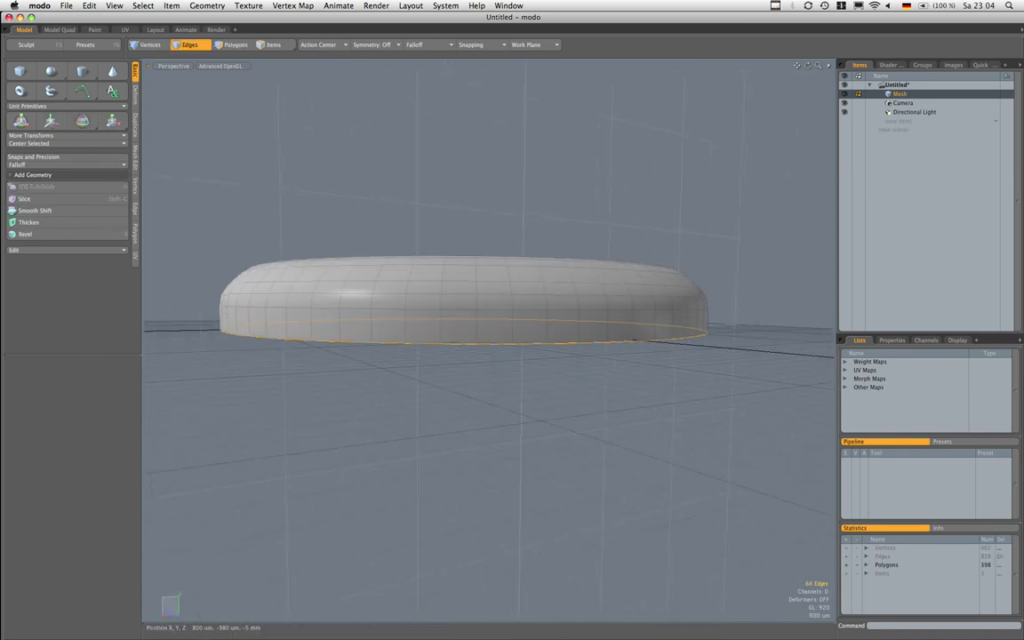
key("w")
left_click_drag(468, 294, 476, 350)
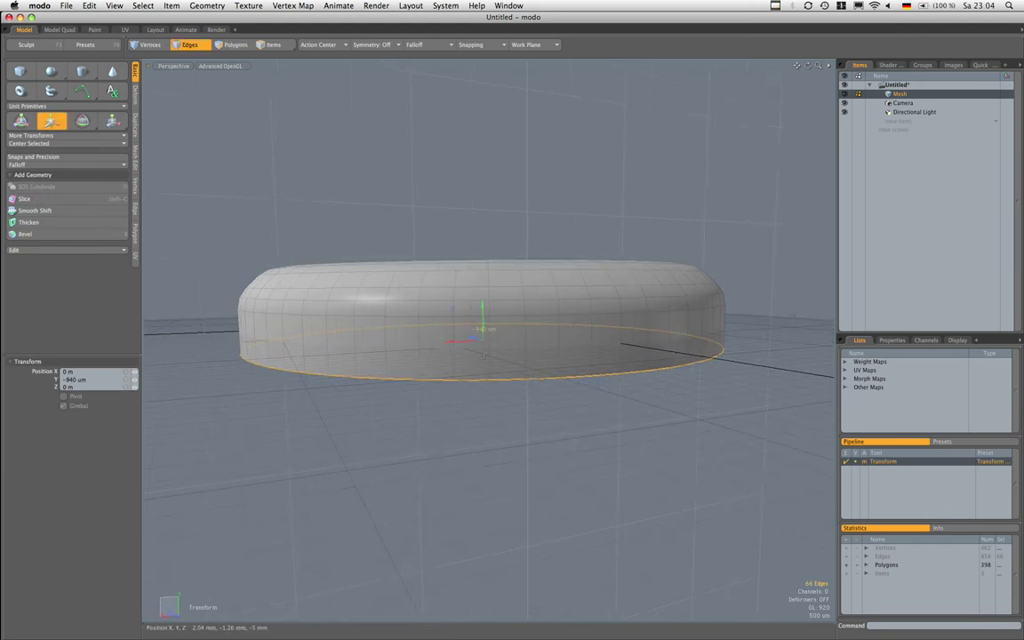
key("ctrl+3")
left_click(486, 385)
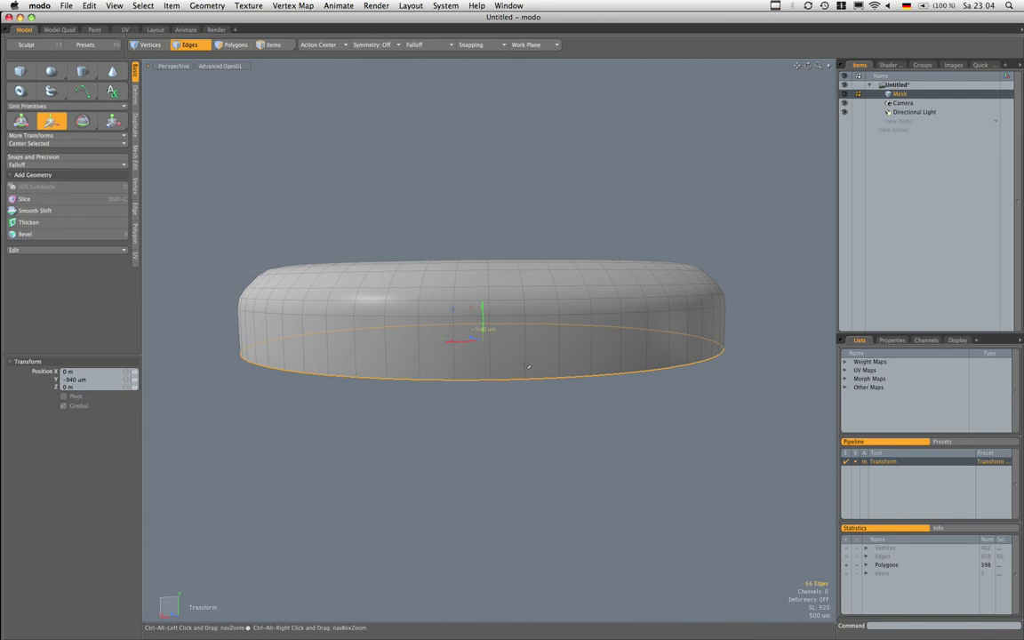
left_click_drag(528, 365, 490, 423, "ctrl+alt")
key("q")
left_click(490, 423)
Delete the large polygon that closes the underside of the disc
left_click_drag(557, 367, 551, 340, "alt")
key("3")
left_click(551, 347)
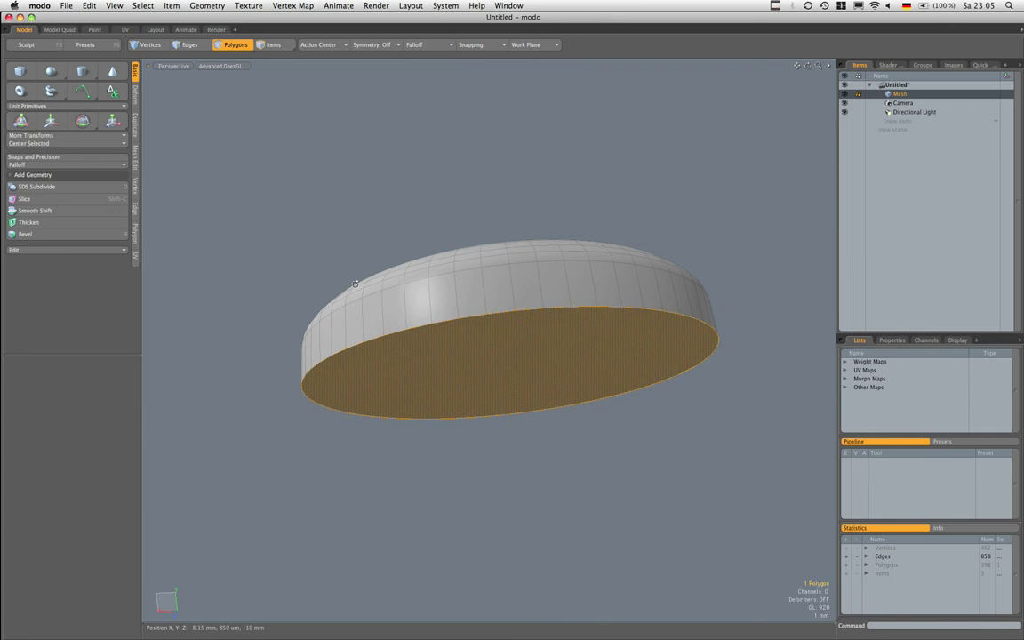
key("Delete")
Select every third polygon around the lowest side band, extending the pattern around the whole disc
left_click_drag(411, 311, 524, 425, "alt")
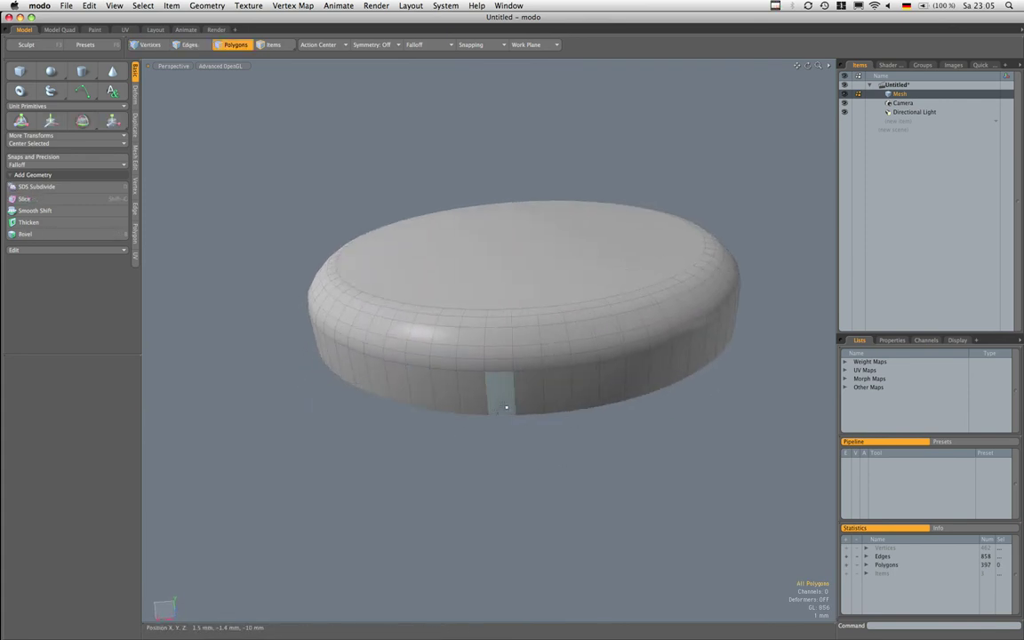
left_click(504, 396)
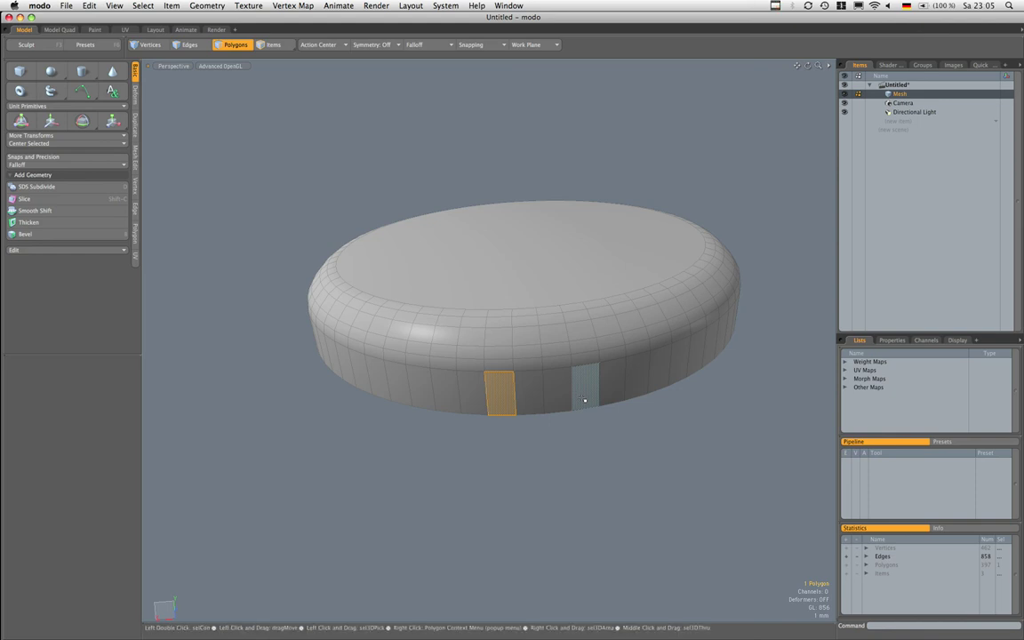
key("shift")
left_click(584, 400, "shift")
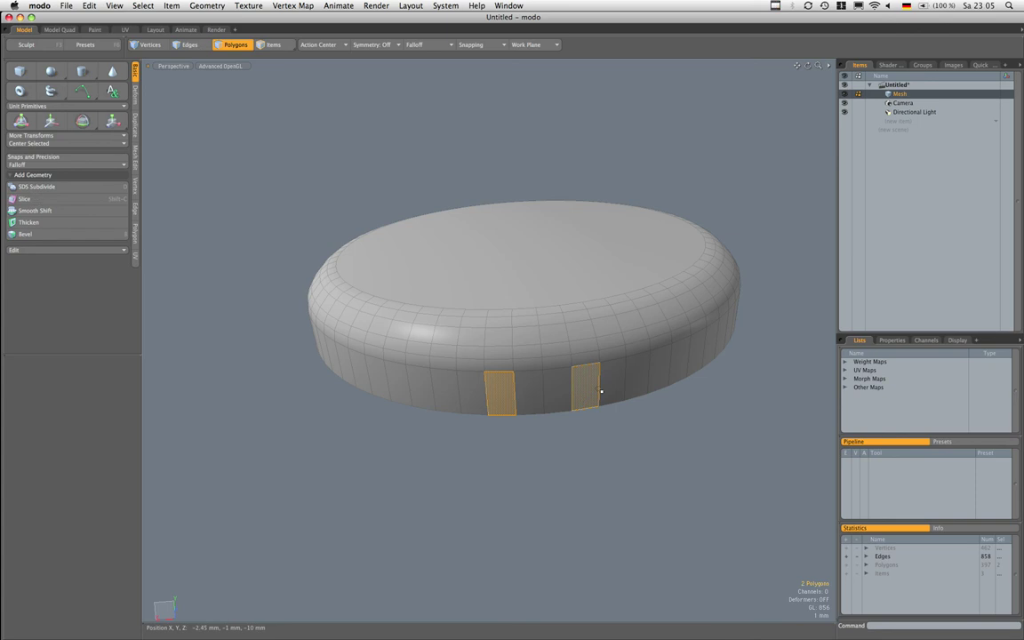
key("Up")
key("Up")
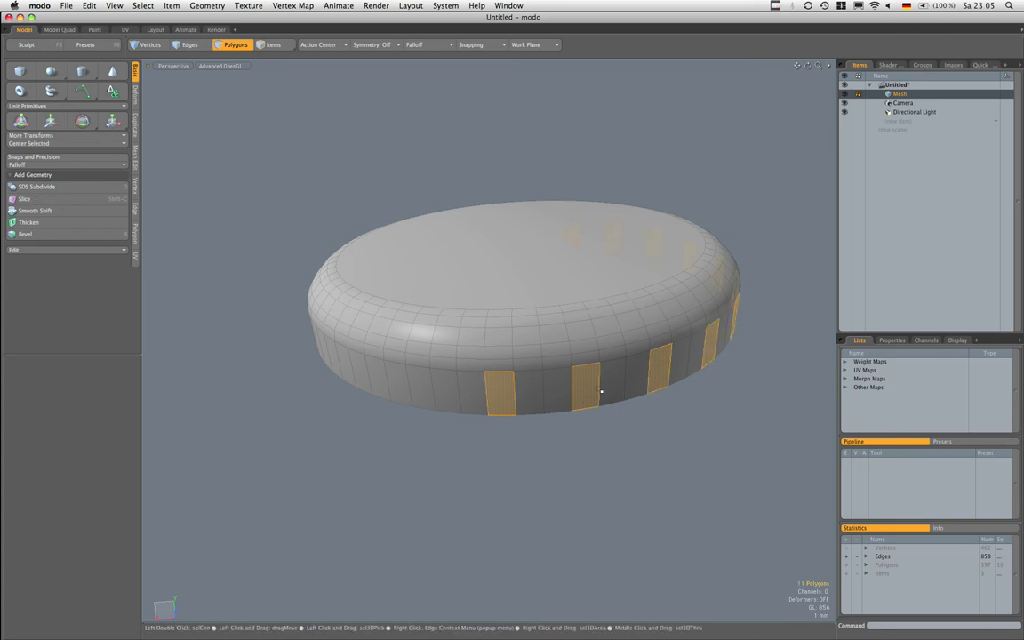
key("Up")
key("Up")
key("Up")
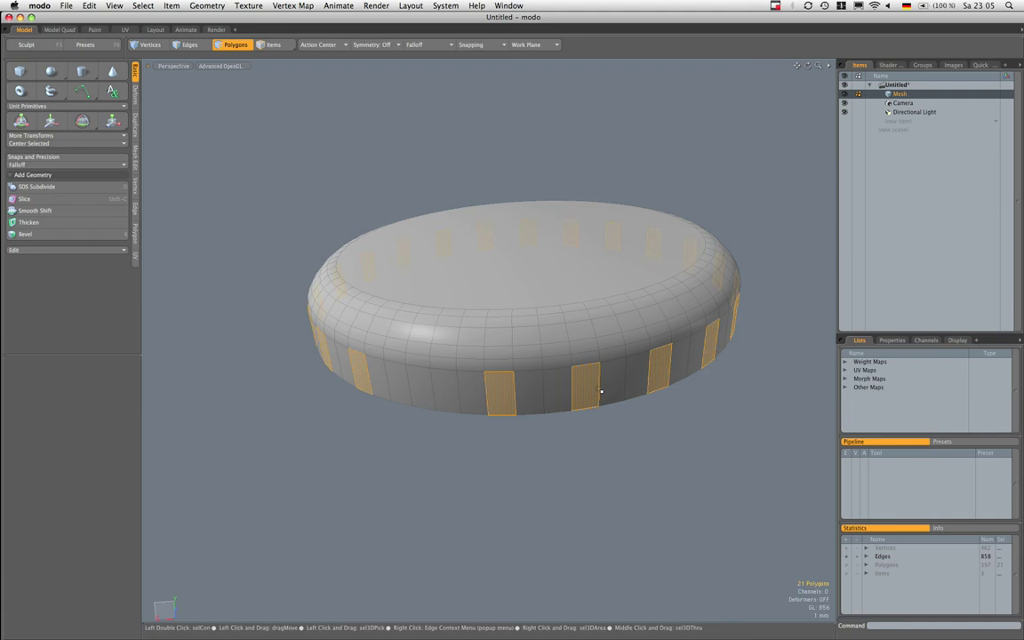
Add the polygon adjoining each selected one, forming two-polygon pairs separated by one unselected polygon around the disc
left_click(540, 406, "shift")
left_click(617, 396, "shift")
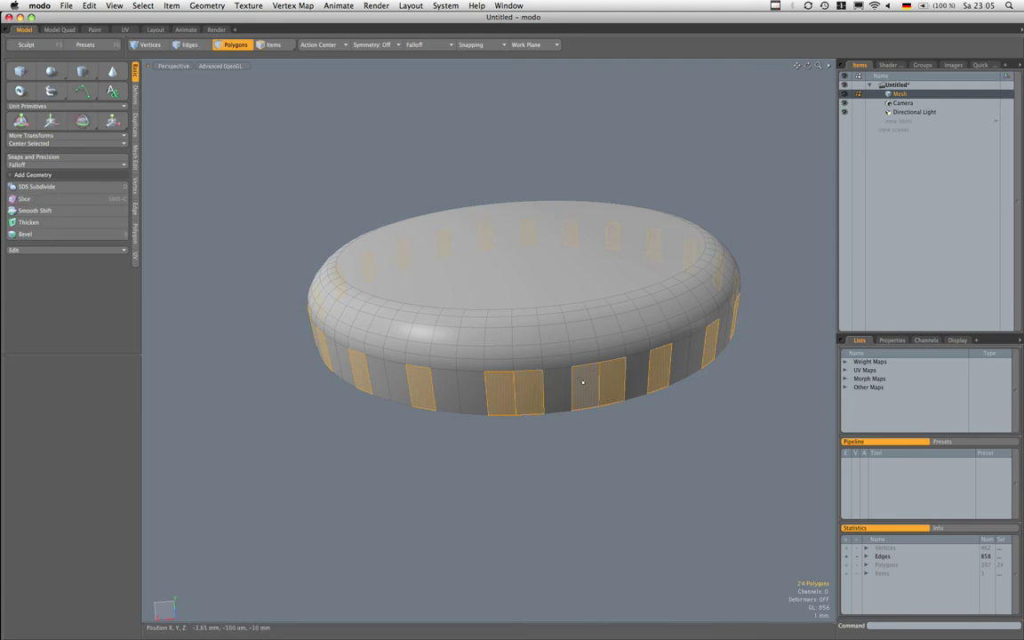
left_click(582, 382, "shift")
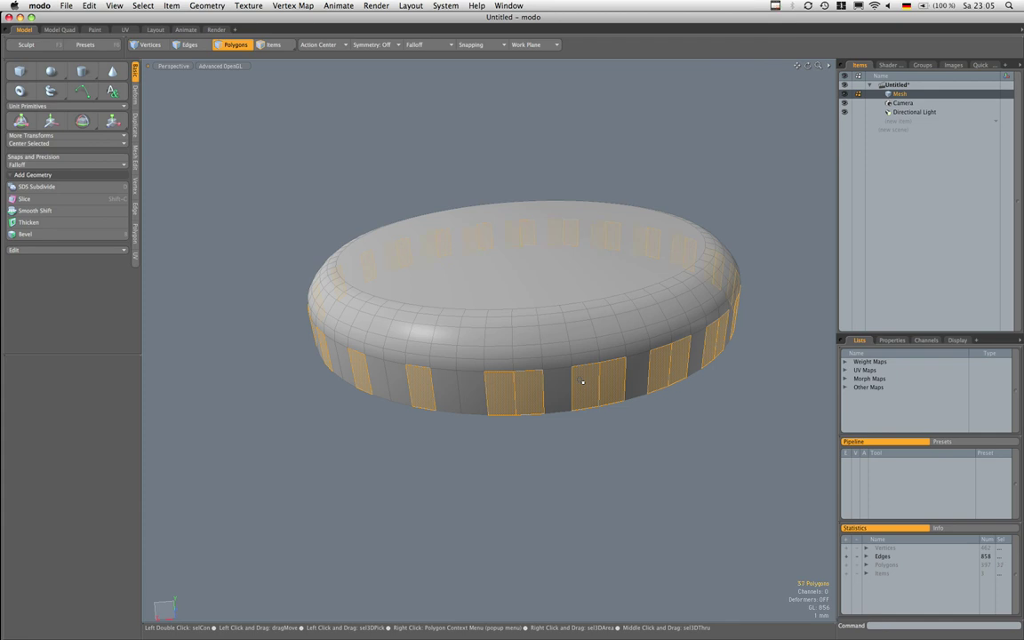
key("Up")
key("Up")
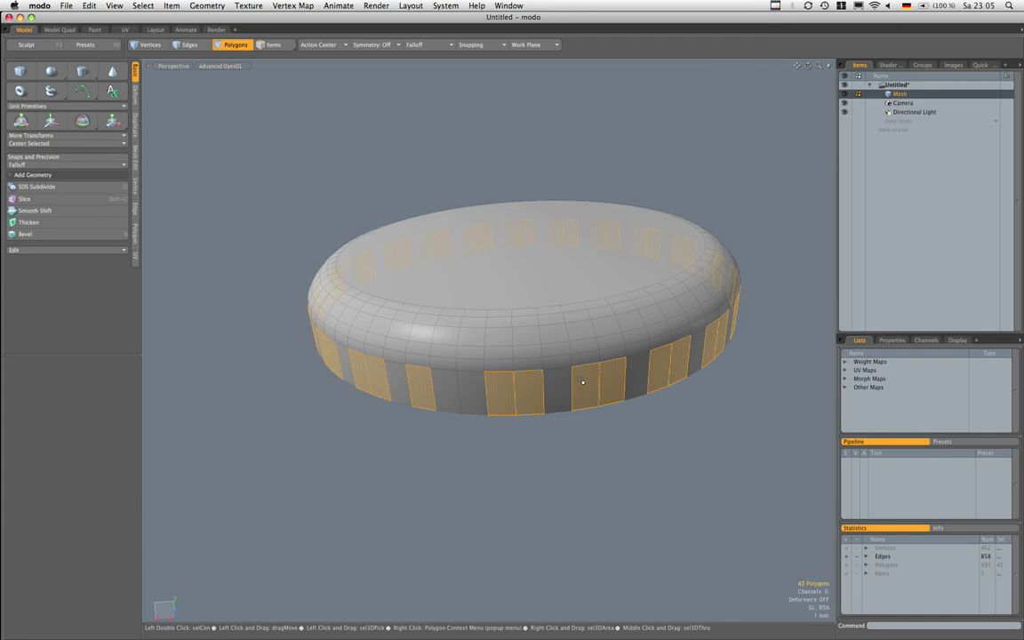
key("Up")
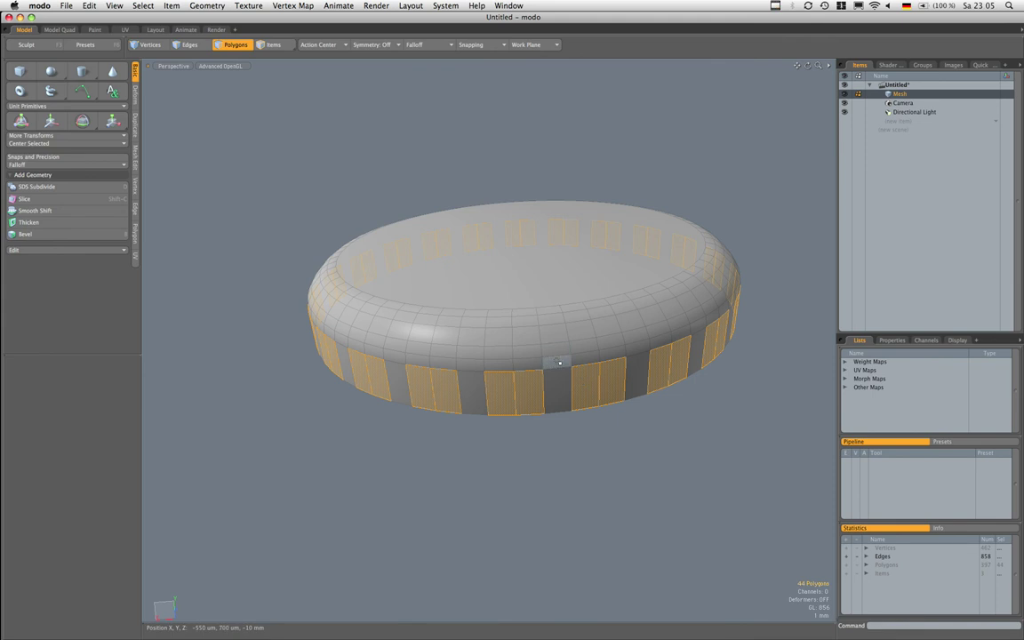
Bevel the selected polygon pairs inward with a shift of about -800 um and inset them into tapered pockets
left_click_drag(551, 374, 534, 342, "alt")
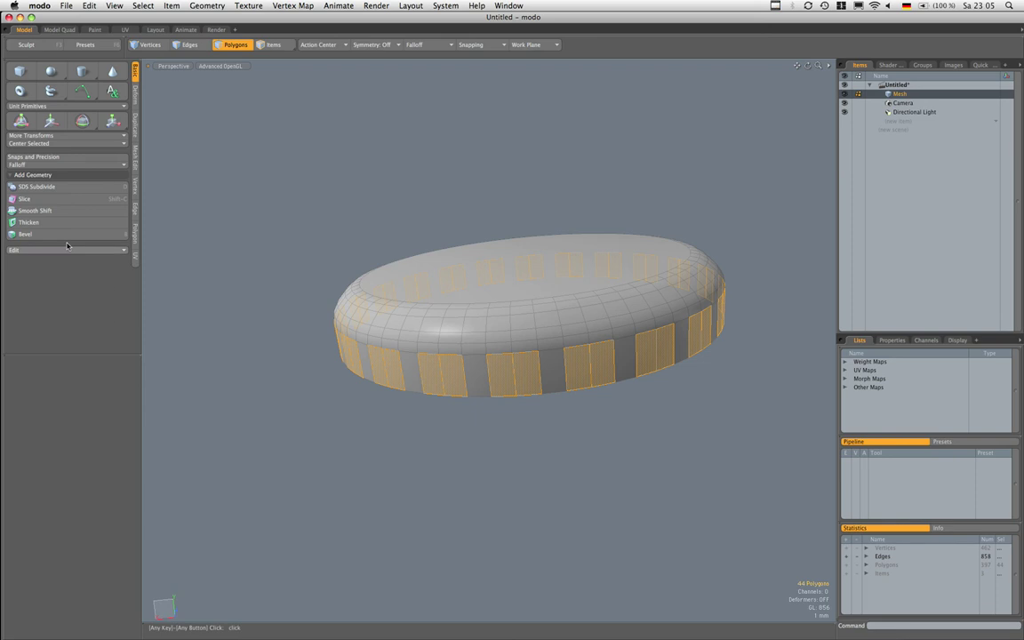
key("b")
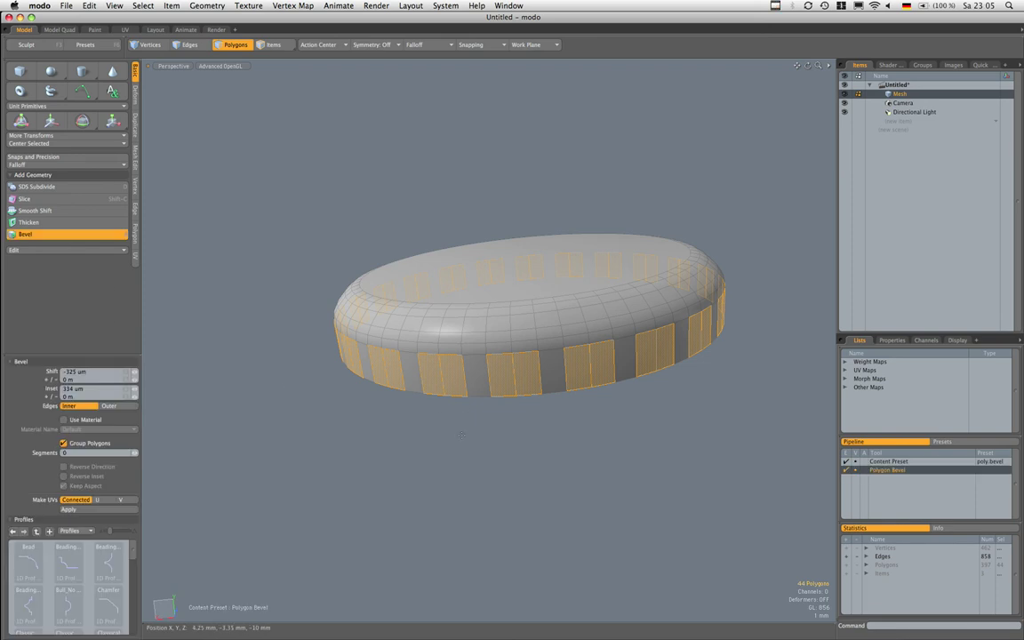
left_click_drag(551, 454, 544, 294, "alt")
left_click(546, 448)
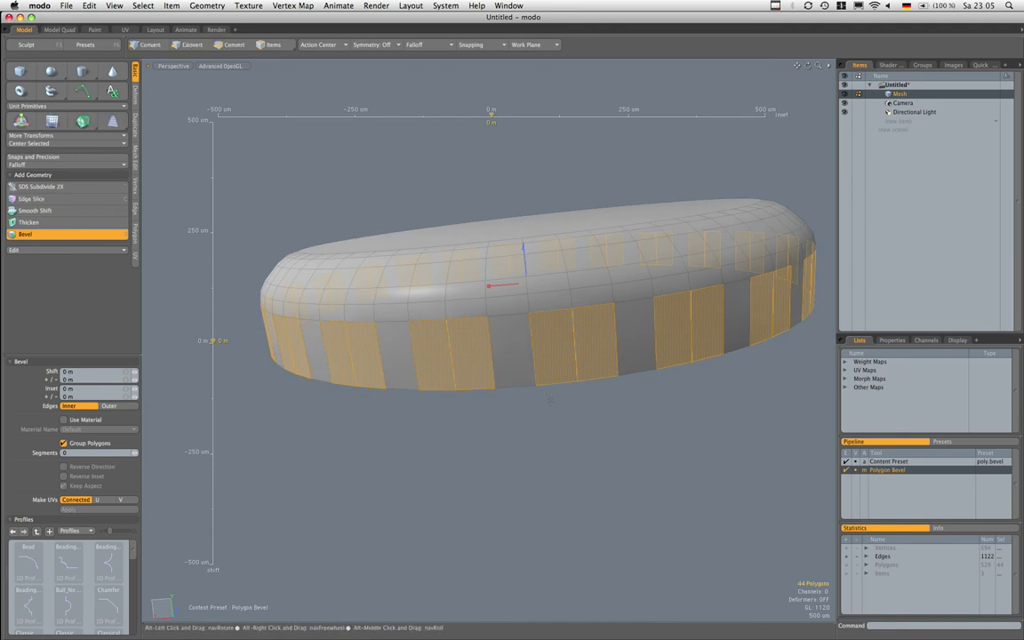
mouse_move(527, 248)
left_mouse_down()
mouse_move(528, 238)
mouse_move(529, 264)
left_mouse_up()
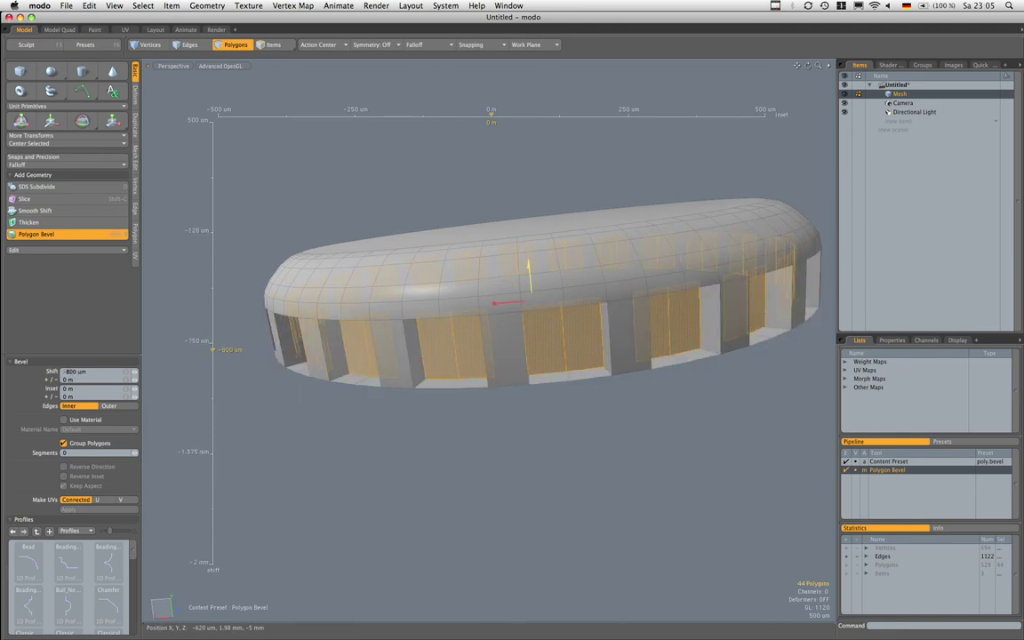
mouse_move(523, 310)
left_mouse_down()
mouse_move(522, 278)
mouse_move(525, 298)
mouse_move(540, 298)
mouse_move(510, 315)
mouse_move(527, 315)
mouse_move(393, 364)
mouse_move(524, 297)
left_mouse_up()
left_click_drag(539, 279, 585, 339, "alt")
key("space")
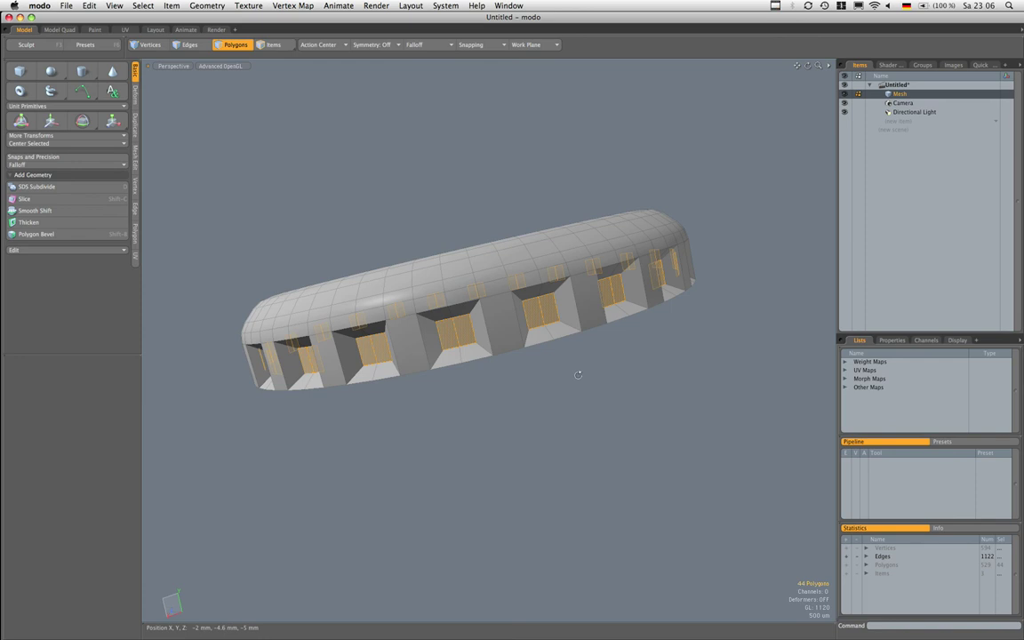
Clear the polygon selection and switch the viewport to the Right view
left_click(576, 383)
left_click_drag(564, 373, 581, 327, "alt")
key("ctrl+space")
left_click(716, 323)
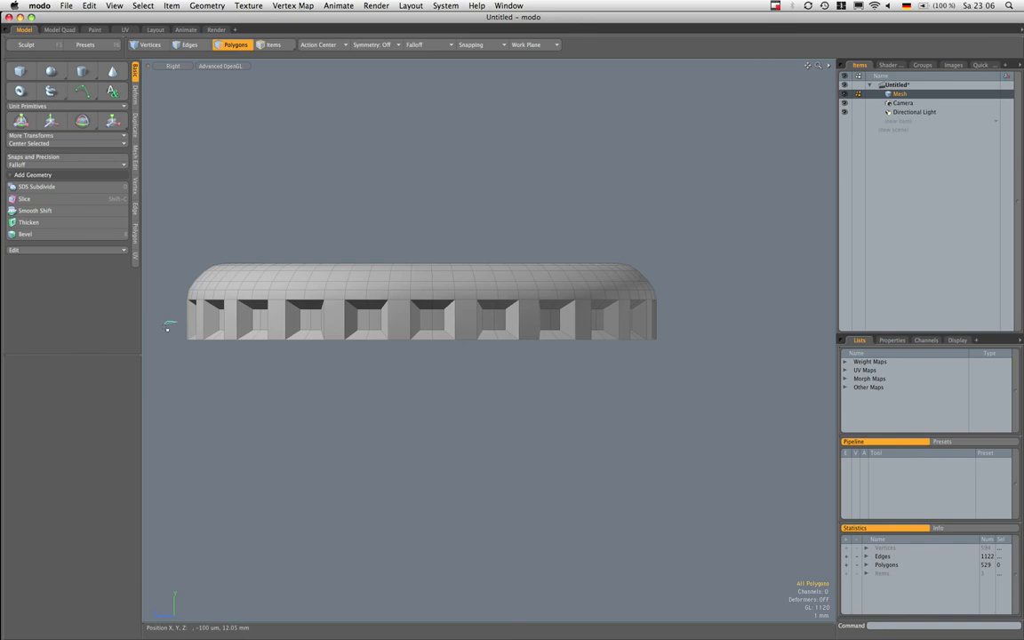
Delete the pockets' bottom-facing polygons along the lower rim, and flatten the remaining open bottom edge loop to 0% Y scale
mouse_move(166, 322)
right_mouse_down()
mouse_move(768, 429)
mouse_move(731, 316)
mouse_move(735, 329)
right_mouse_up()
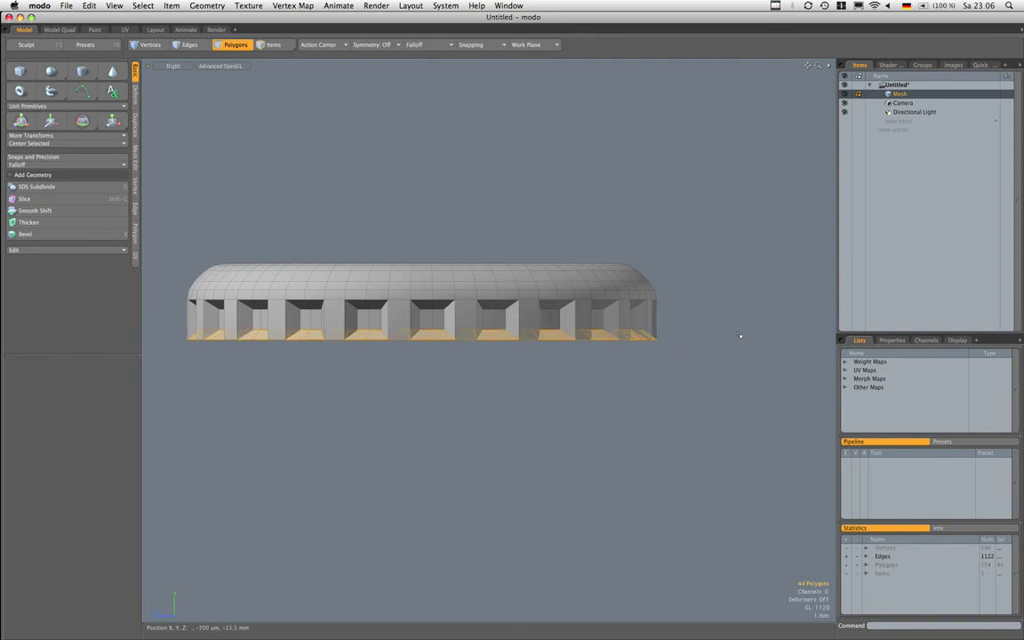
key("Delete")
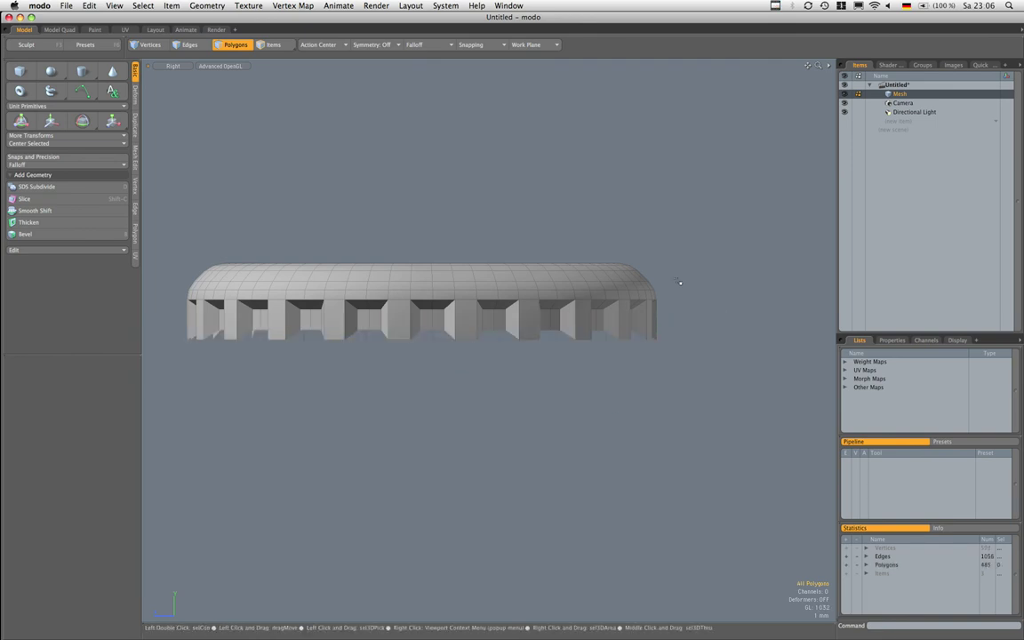
key("1")
key("2")
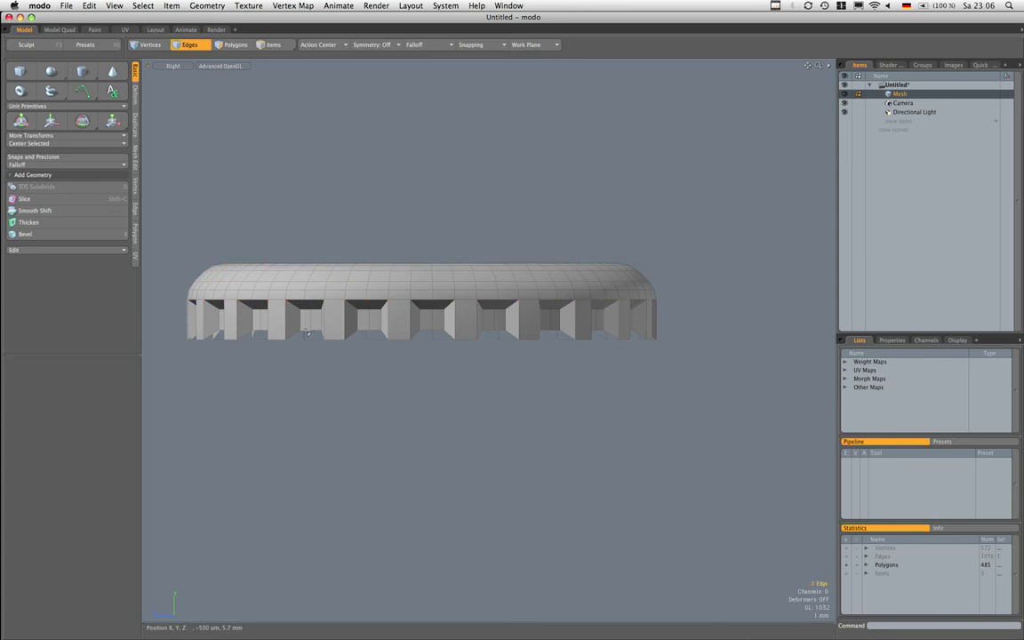
double_click(334, 334)
key("y")
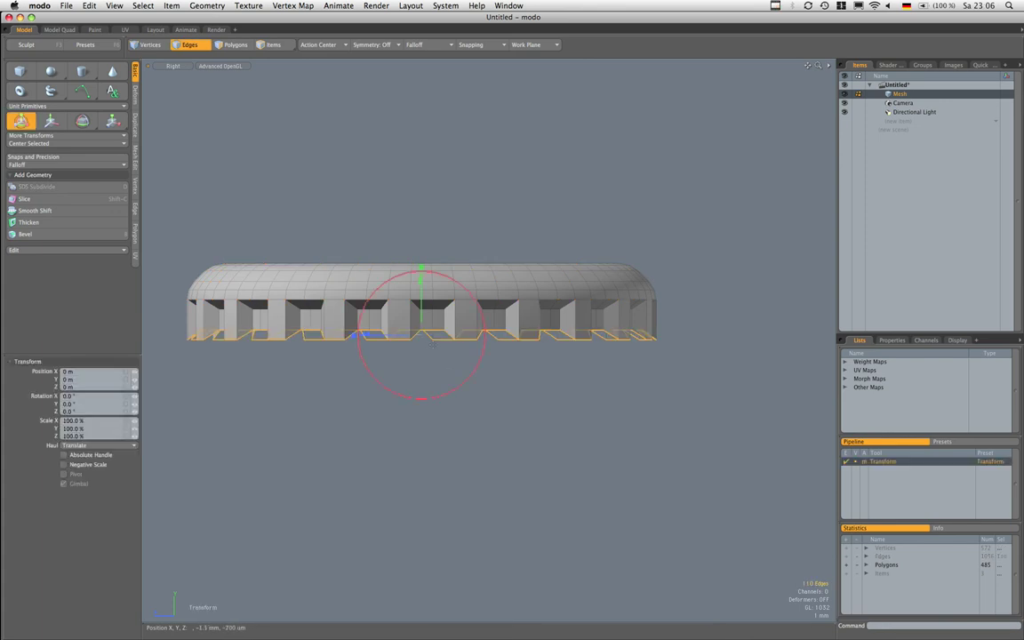
left_click_drag(423, 268, 420, 473)
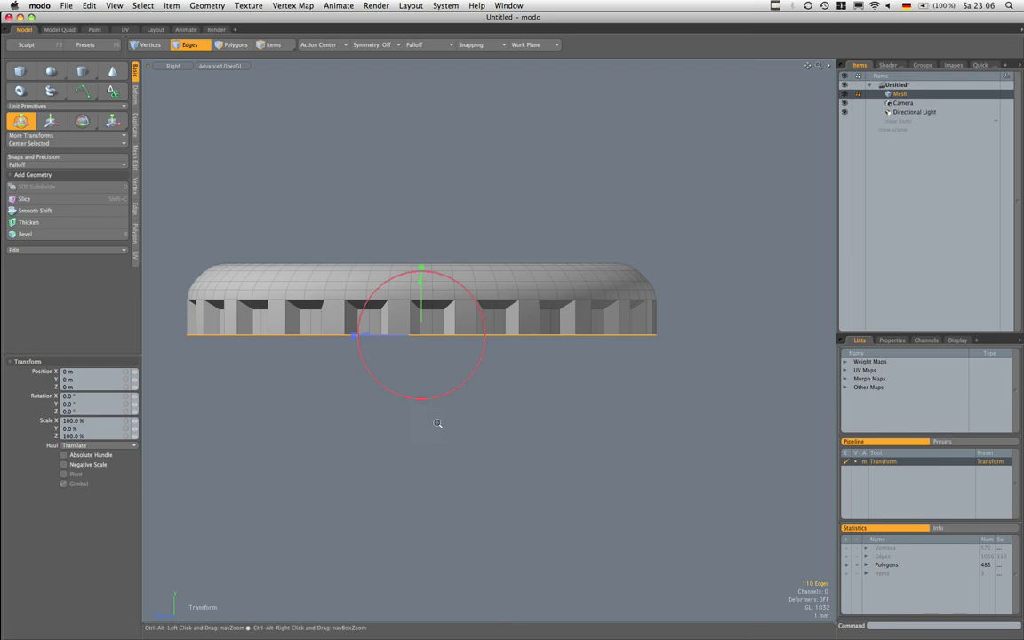
Switch the viewport to Perspective and clear the edge loop selection
left_click_drag(438, 424, 425, 414, "ctrl+alt")
left_click_drag(446, 412, 485, 434, "alt+shift")
key("ctrl+space")
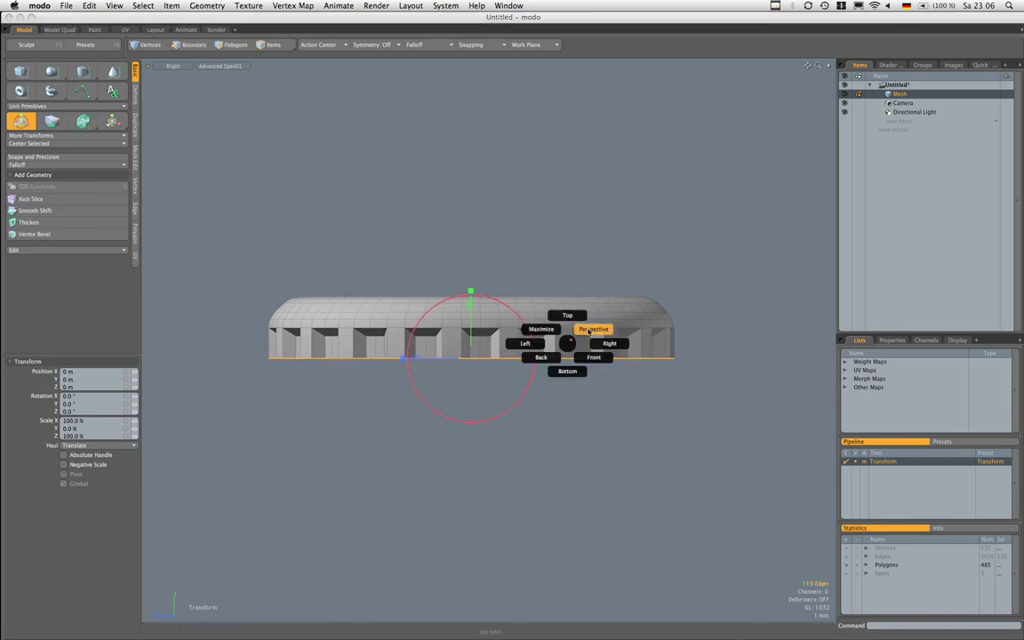
left_click(589, 331)
left_click_drag(567, 329, 564, 373, "alt")
key("space")
left_click(550, 410)
left_click_drag(586, 366, 656, 325, "alt")
left_click_drag(591, 344, 501, 312, "alt")
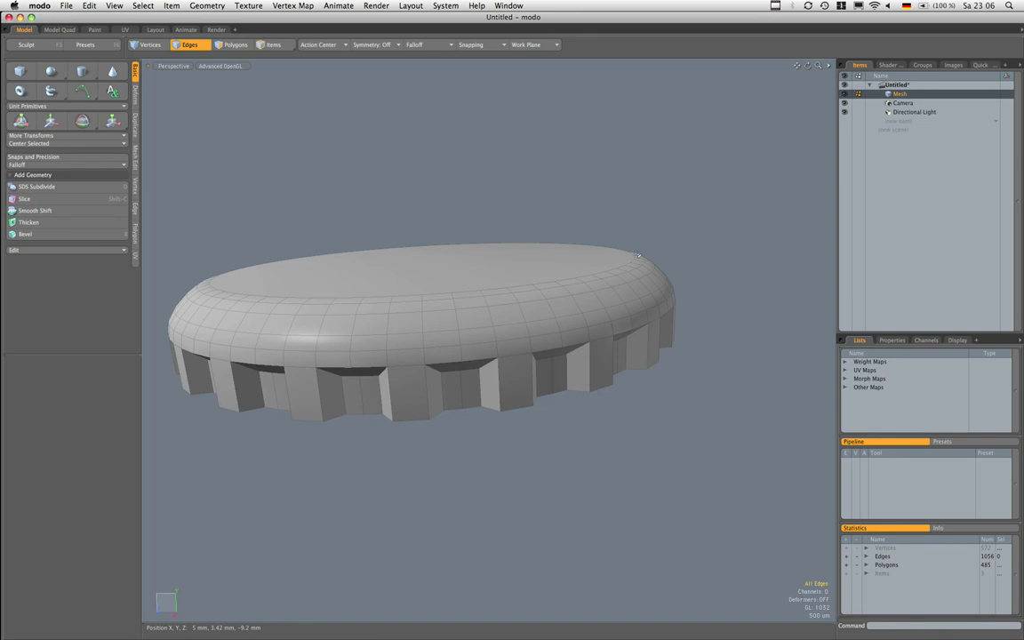
Slice four neighbouring ribs vertically through their centres with Edge Slice, keeping Split at the Middle enabled
left_click(136, 209)
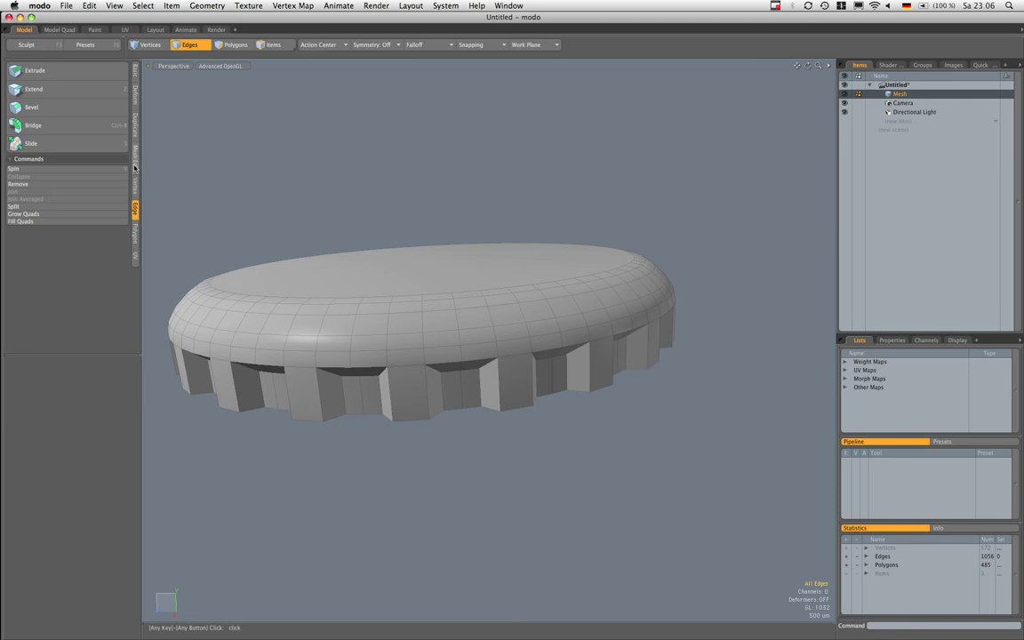
left_click(135, 166)
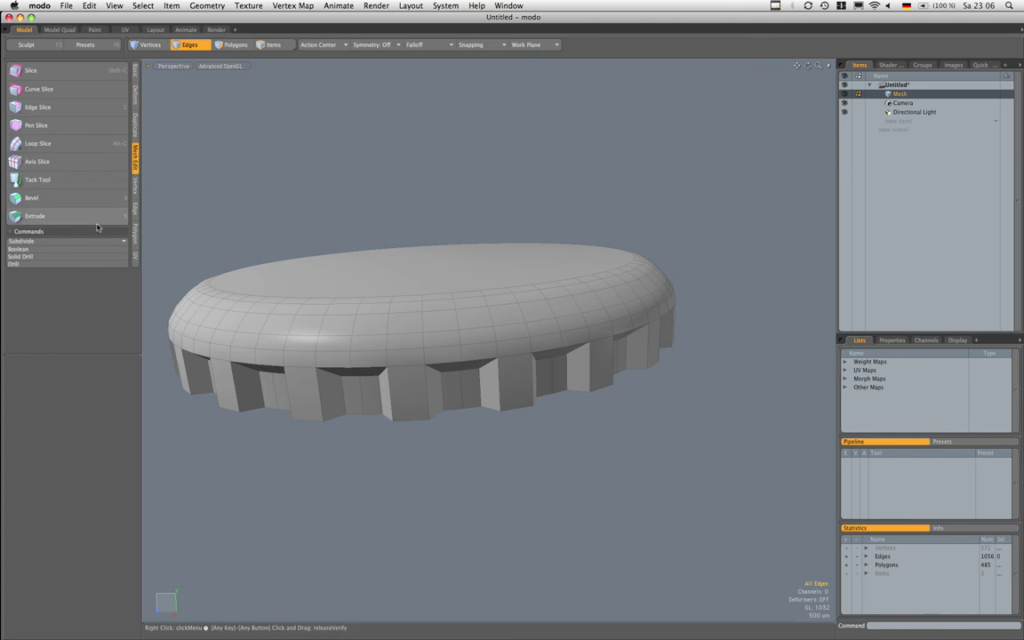
left_click(34, 108)
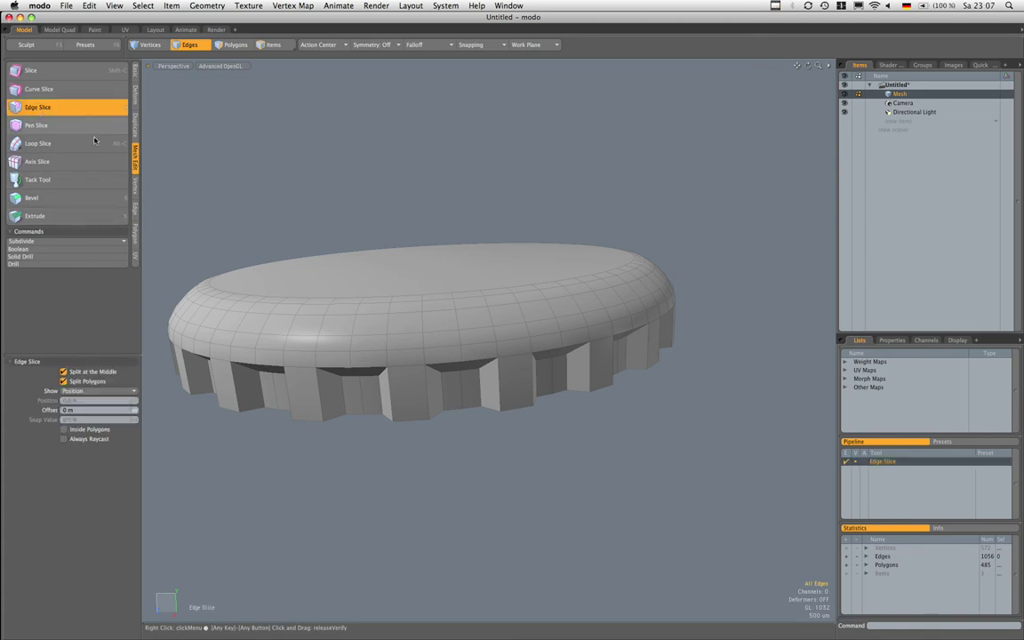
left_click(64, 372)
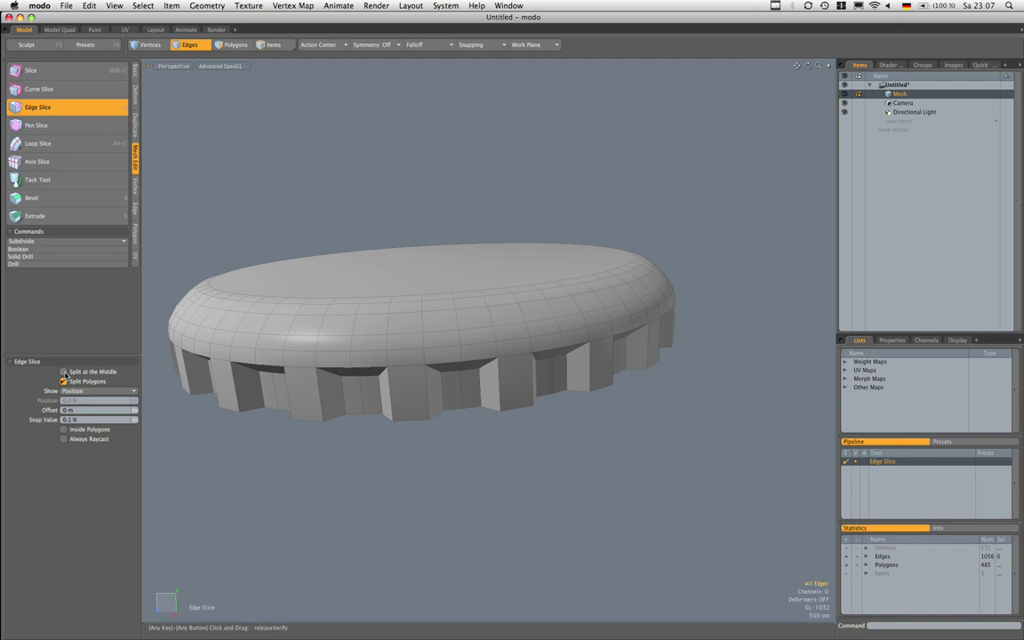
left_click(64, 373)
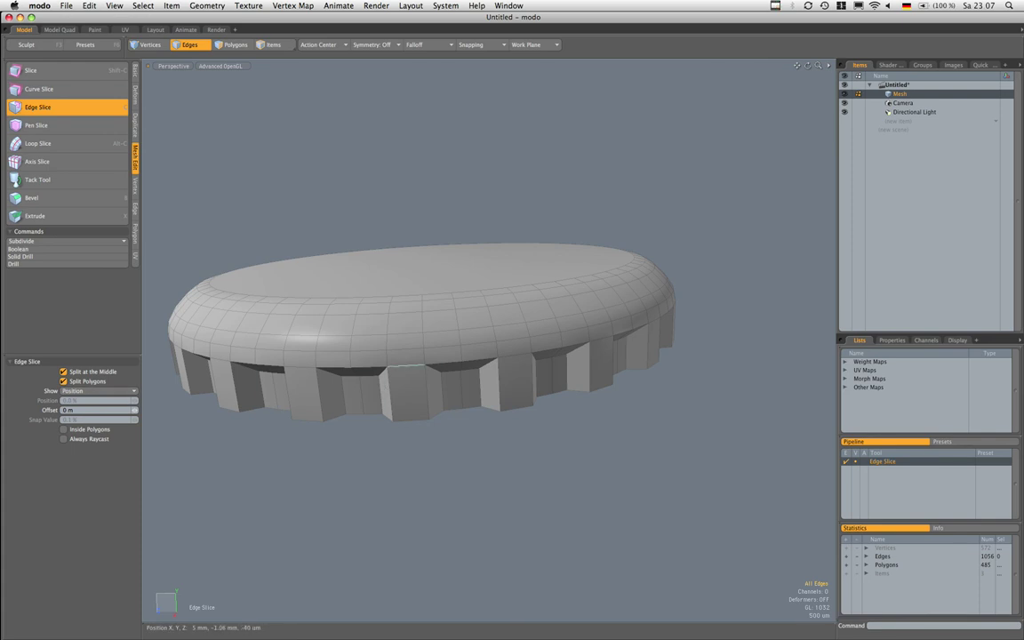
left_click(406, 365)
left_click(410, 419)
left_click(515, 353)
left_click(519, 408)
left_click(603, 338)
left_click(606, 387)
left_click(656, 319)
left_click(654, 364)
Continue the vertical midpoint slices through every remaining rib around the disc with Edge Slice
left_click_drag(647, 379, 561, 378, "alt")
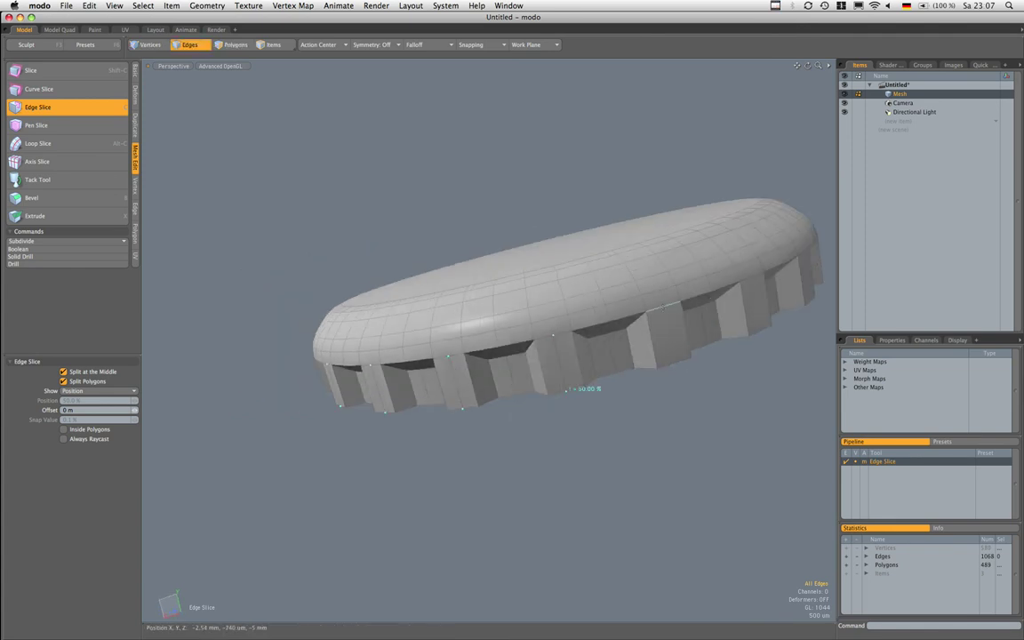
left_click(664, 306)
left_click(676, 362)
left_click(752, 278)
left_click(765, 332)
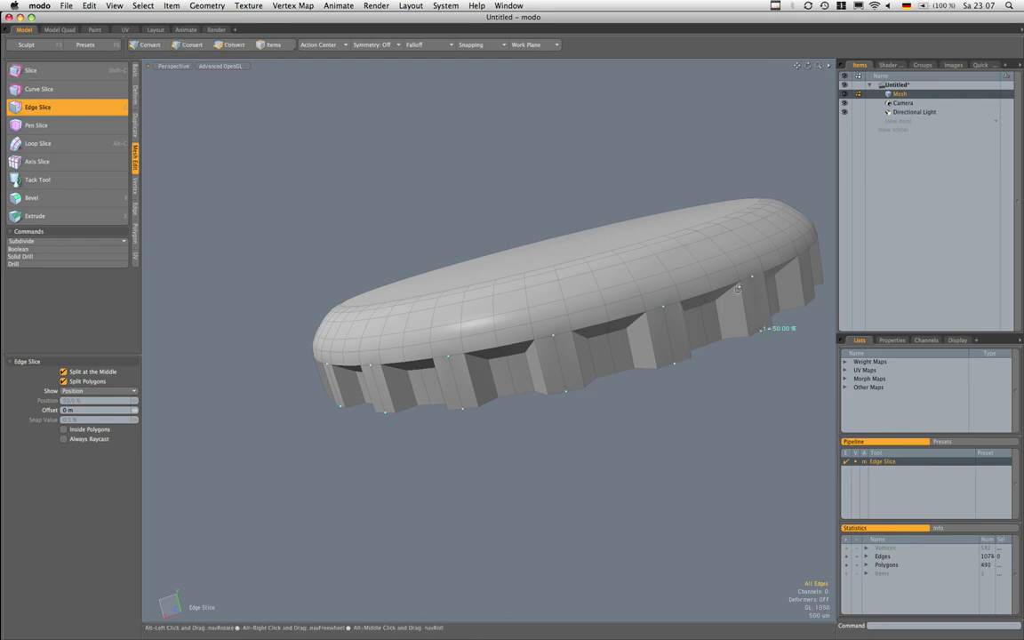
left_click_drag(765, 336, 466, 339, "alt")
left_click(668, 265)
left_click(696, 338)
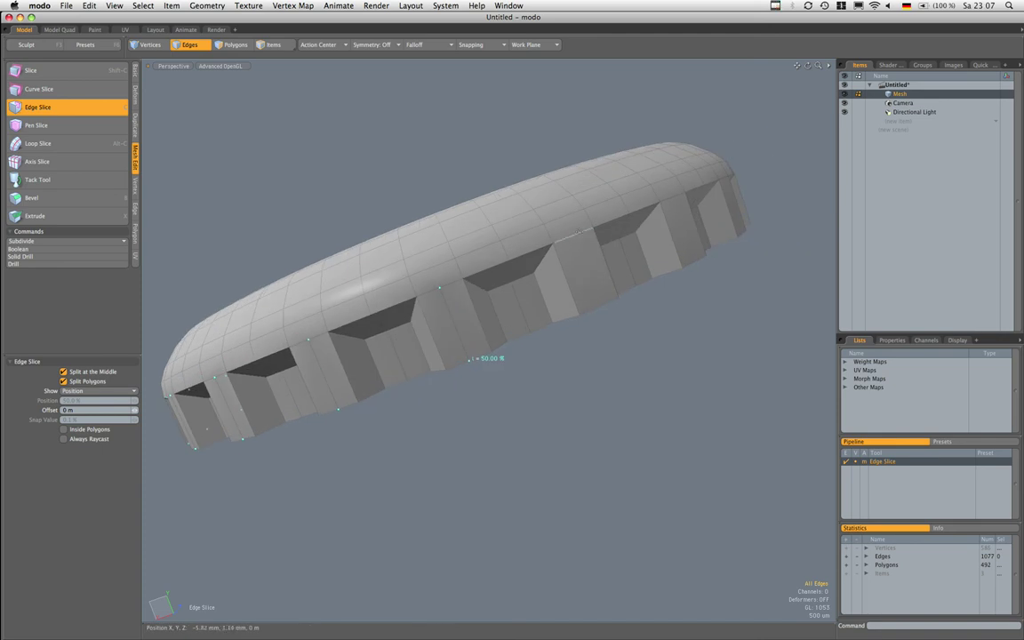
left_click(573, 236)
left_click(600, 304)
left_click(676, 204)
left_click(698, 260)
left_click_drag(698, 259, 631, 214, "alt")
left_click(641, 203)
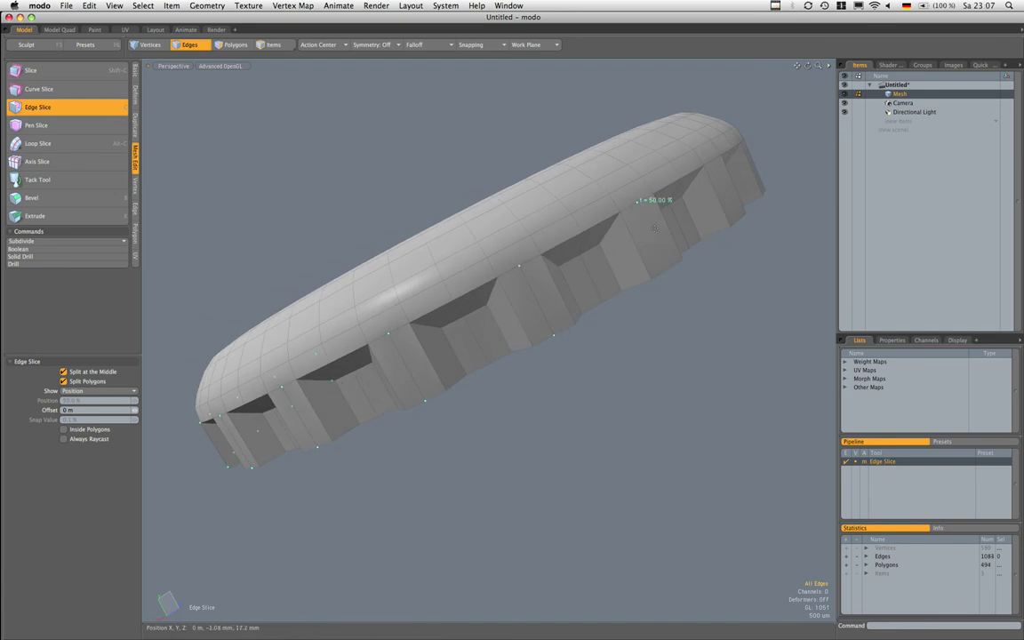
left_click(669, 268)
left_click(713, 159)
left_click(738, 220)
left_click_drag(727, 193, 537, 295, "alt")
left_click(605, 186)
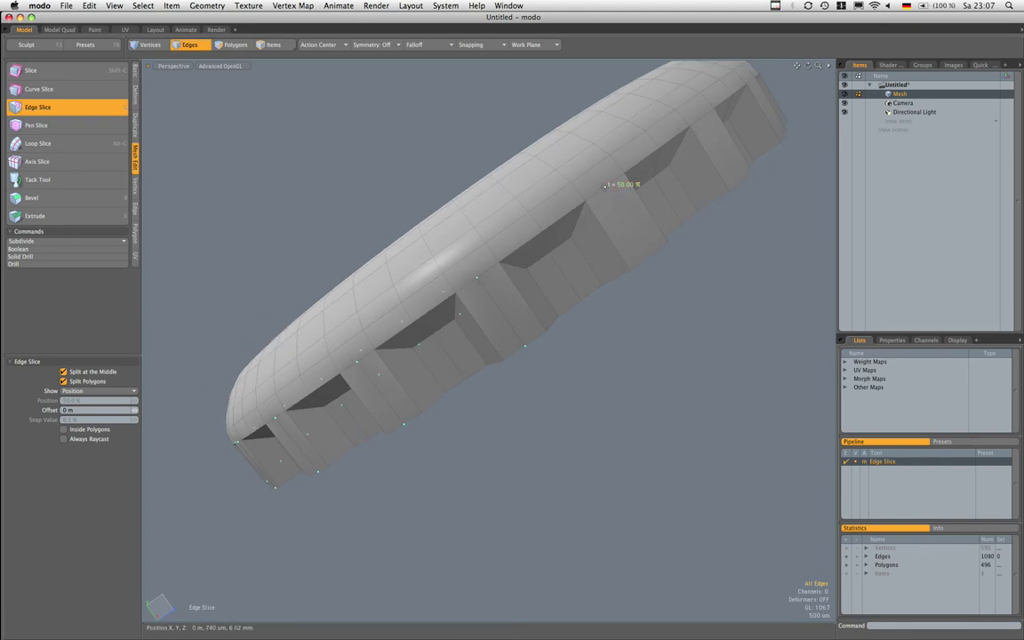
left_click(654, 257)
left_click_drag(653, 257, 634, 247, "alt")
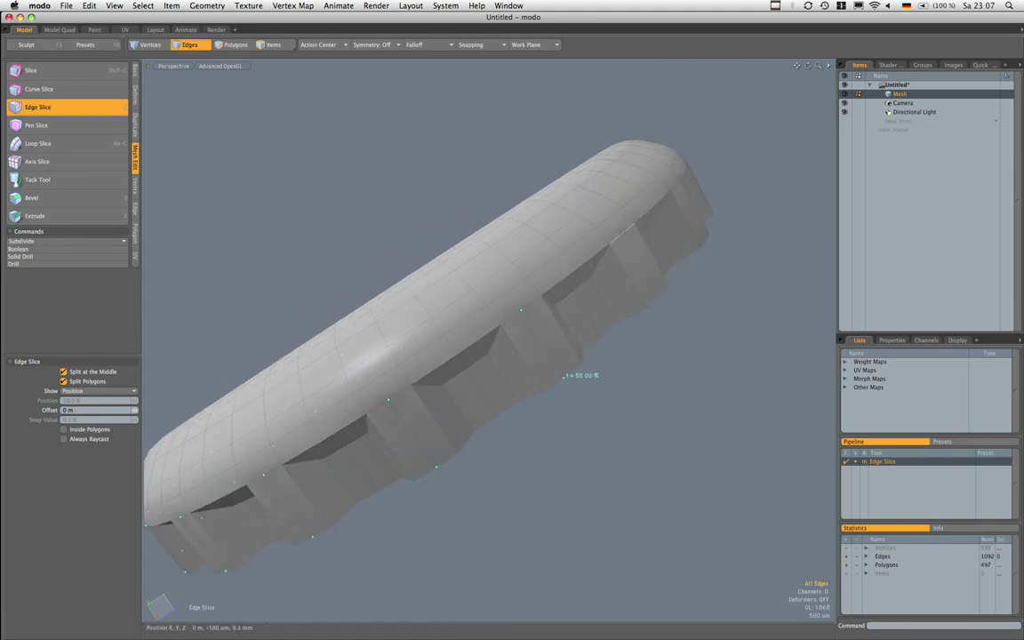
left_click(623, 232)
left_click(659, 294)
left_click(678, 184)
left_click(709, 241)
left_click_drag(685, 216, 542, 200, "alt")
left_click(540, 199)
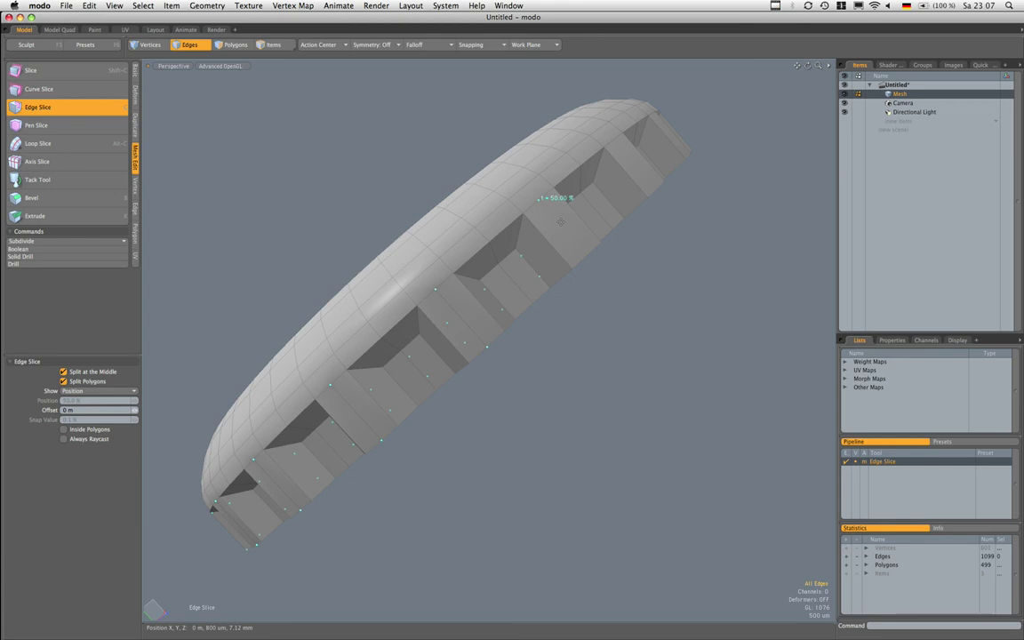
left_click(614, 140)
left_click_drag(613, 139, 521, 373, "alt")
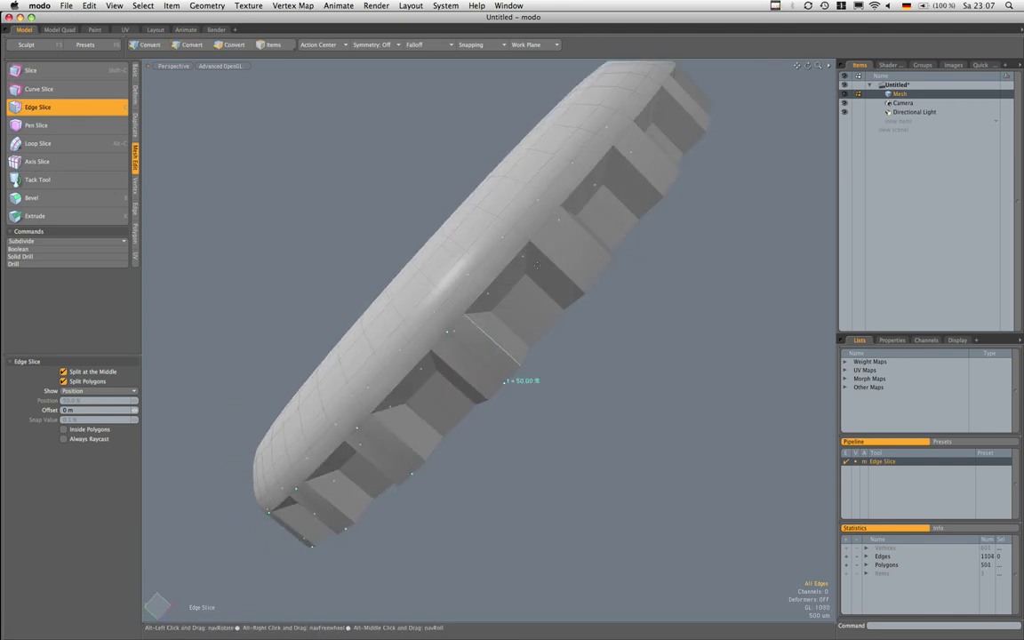
left_click(546, 220)
left_click(600, 278)
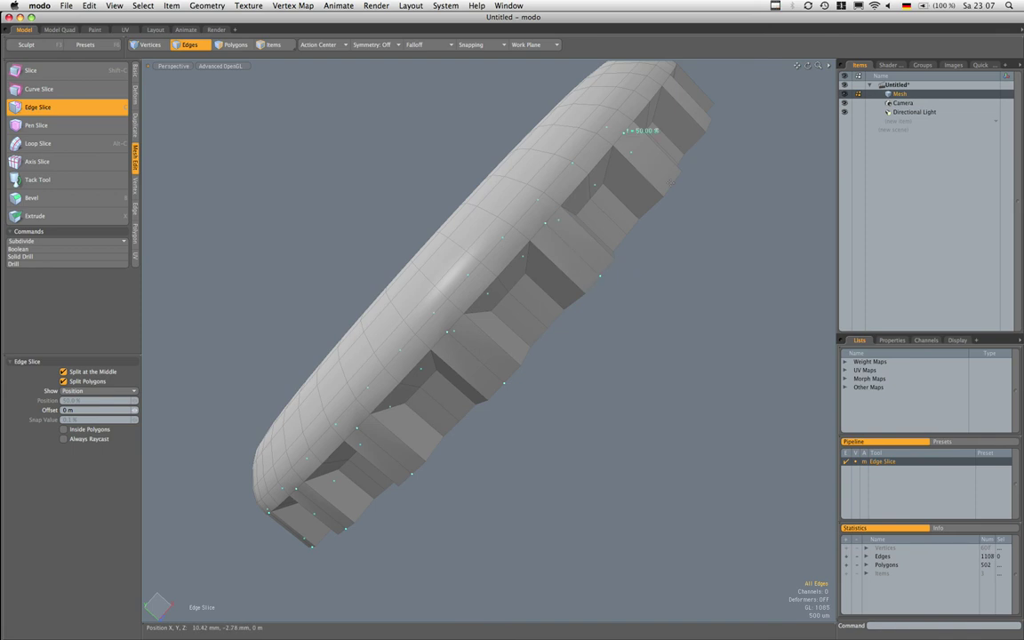
left_click(676, 179)
left_click_drag(674, 181, 561, 325, "alt")
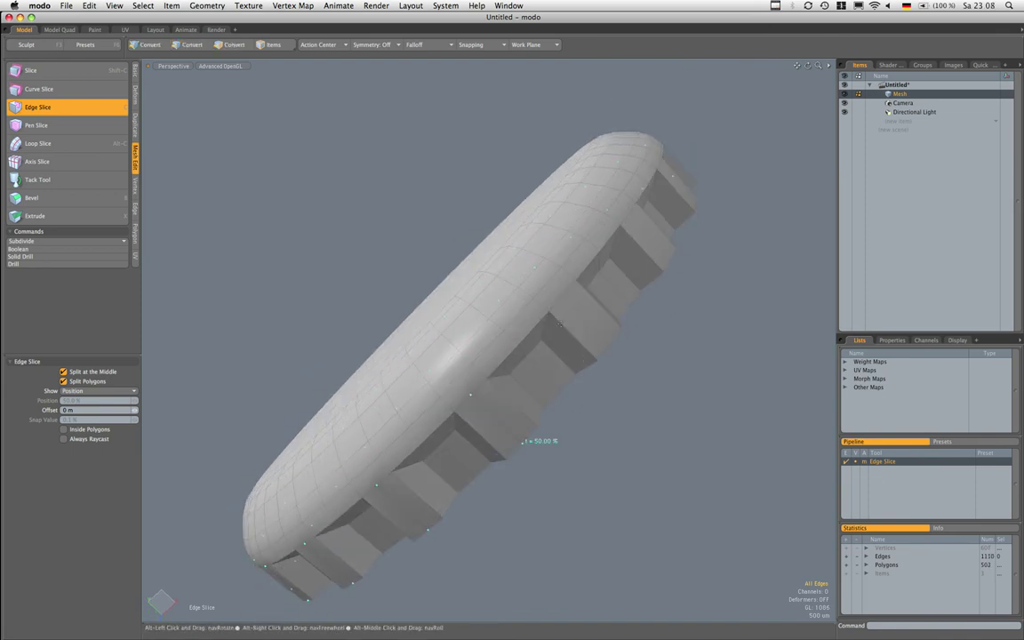
left_click(611, 349)
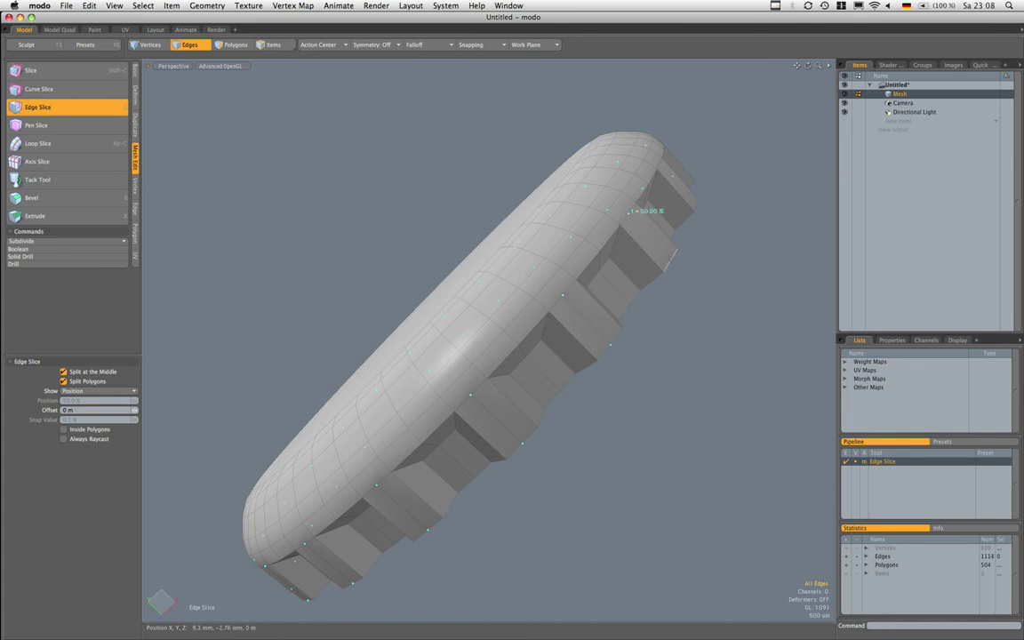
left_click(672, 261)
left_click_drag(616, 187, 582, 222, "alt")
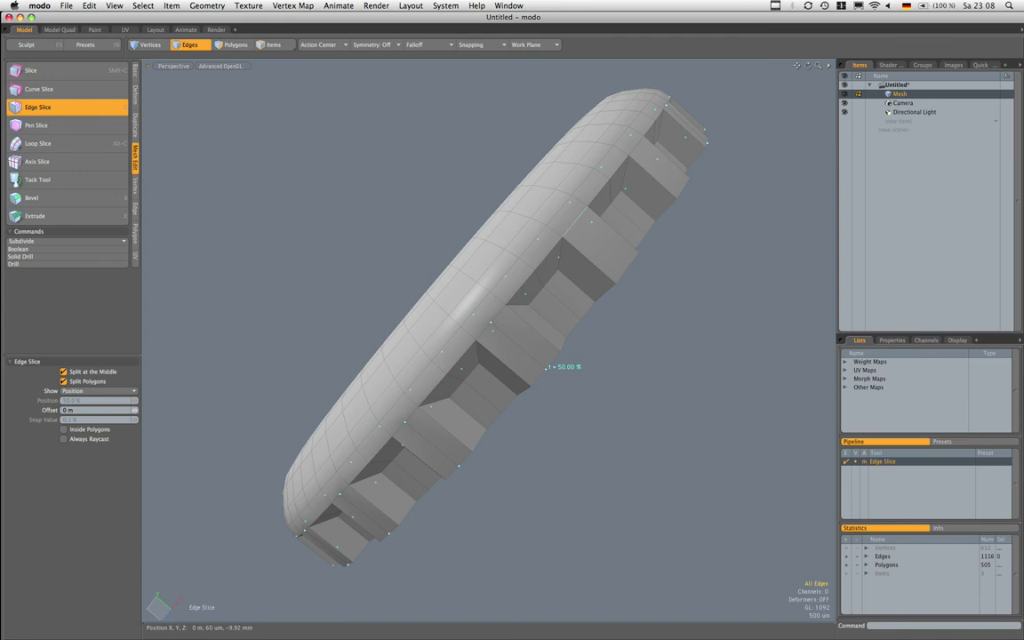
left_click(583, 218)
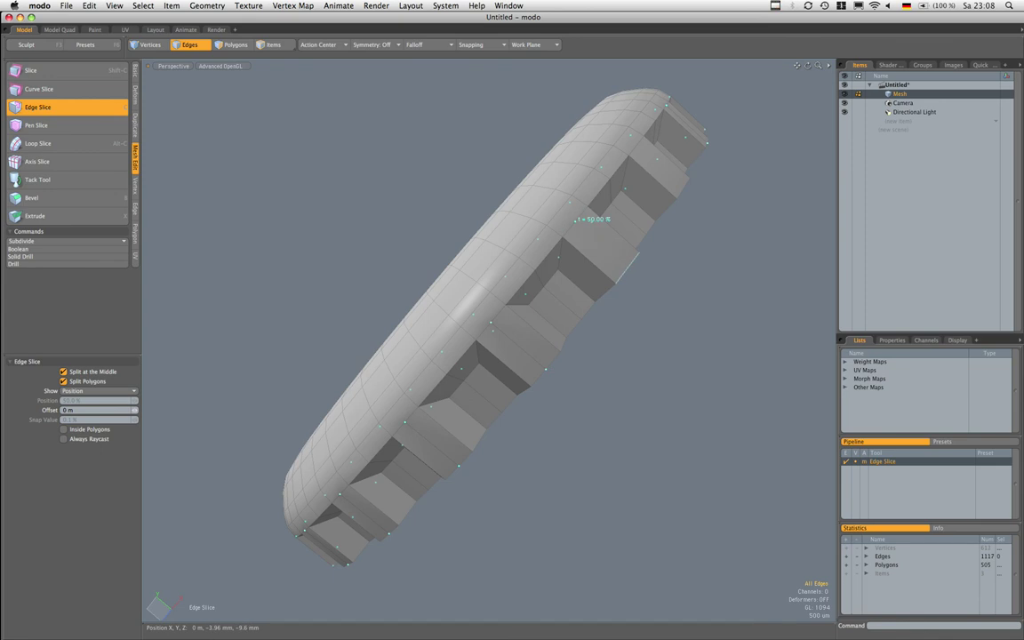
left_click(638, 145)
left_click(683, 189)
left_click_drag(626, 220, 668, 327, "alt")
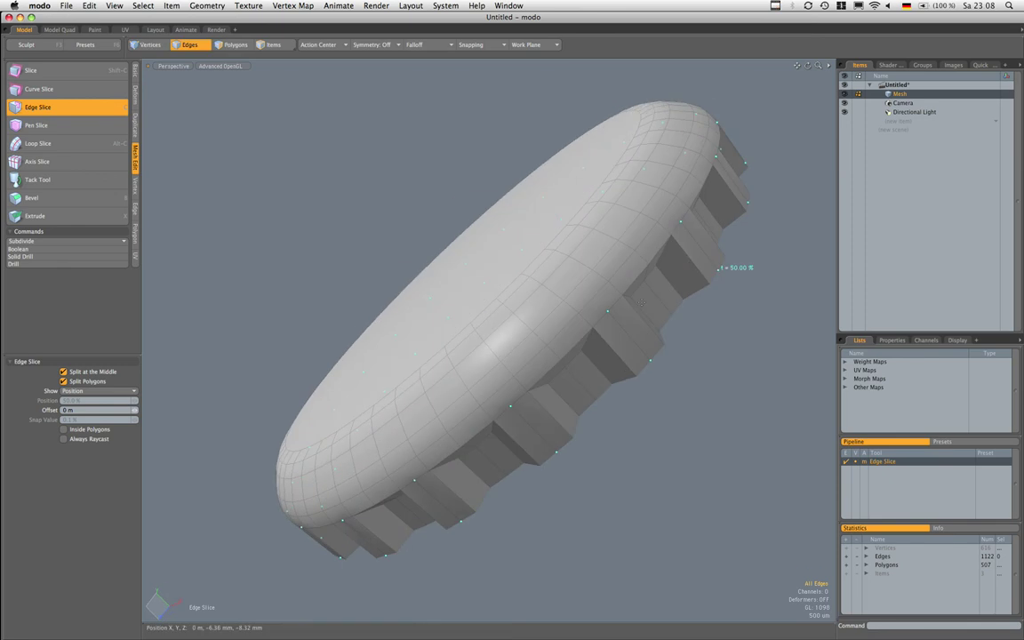
Select the top midpoint vertices of two adjacent ribs and extend the selection pattern to every rib around the disc
key("space")
left_click_drag(546, 336, 498, 294, "ctrl+alt")
left_click_drag(569, 258, 562, 213, "alt")
left_click_drag(536, 253, 612, 240, "ctrl+alt")
key("space")
key("1")
left_click(613, 239, "shift")
left_click_drag(540, 242, 507, 240, "alt")
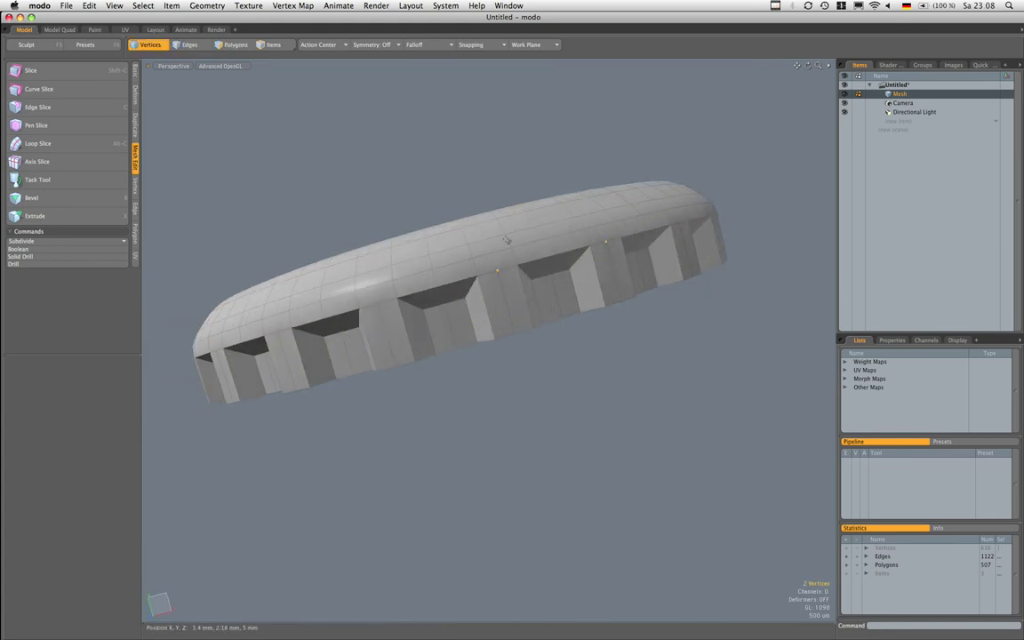
key("Up")
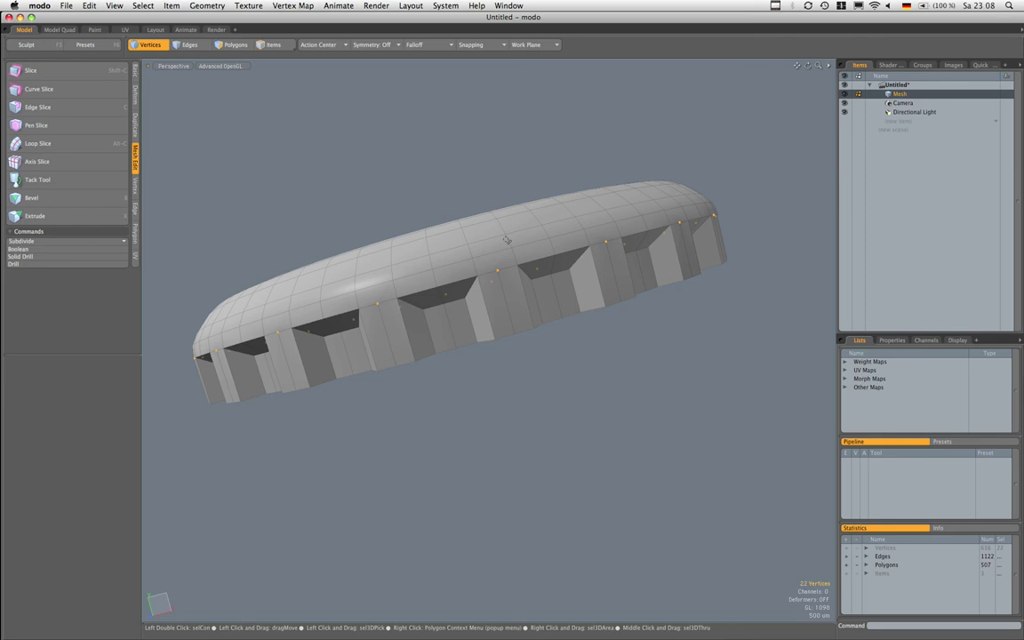
Scale the selected top midpoint vertices uniformly to about 102% so the ribs bulge outward
key("y")
left_click_drag(531, 302, 553, 340, "alt")
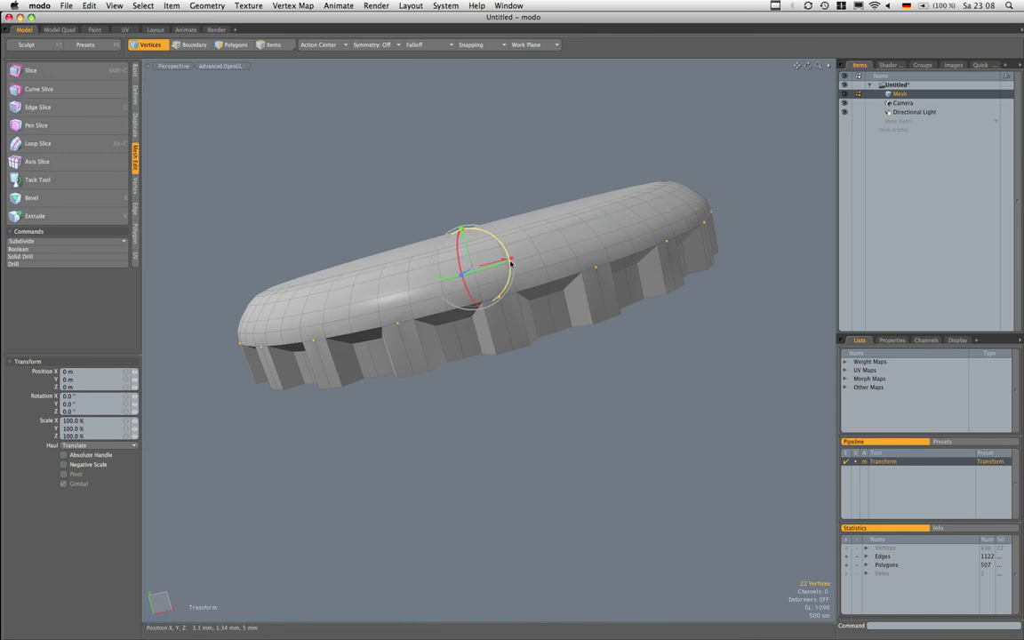
left_click_drag(511, 263, 508, 260, "alt")
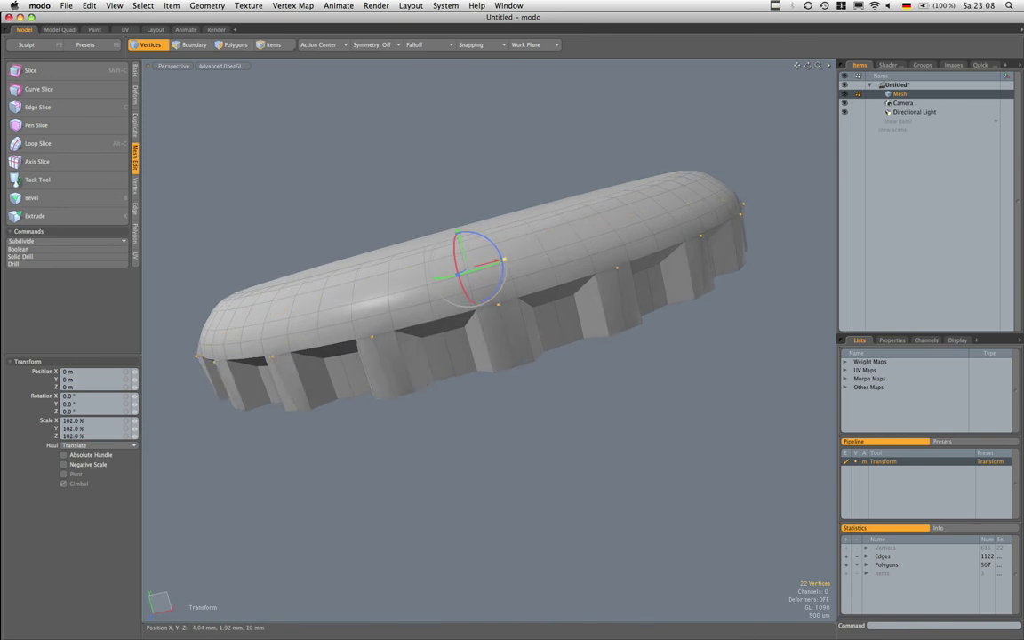
left_click_drag(516, 259, 558, 334, "alt")
key("q")
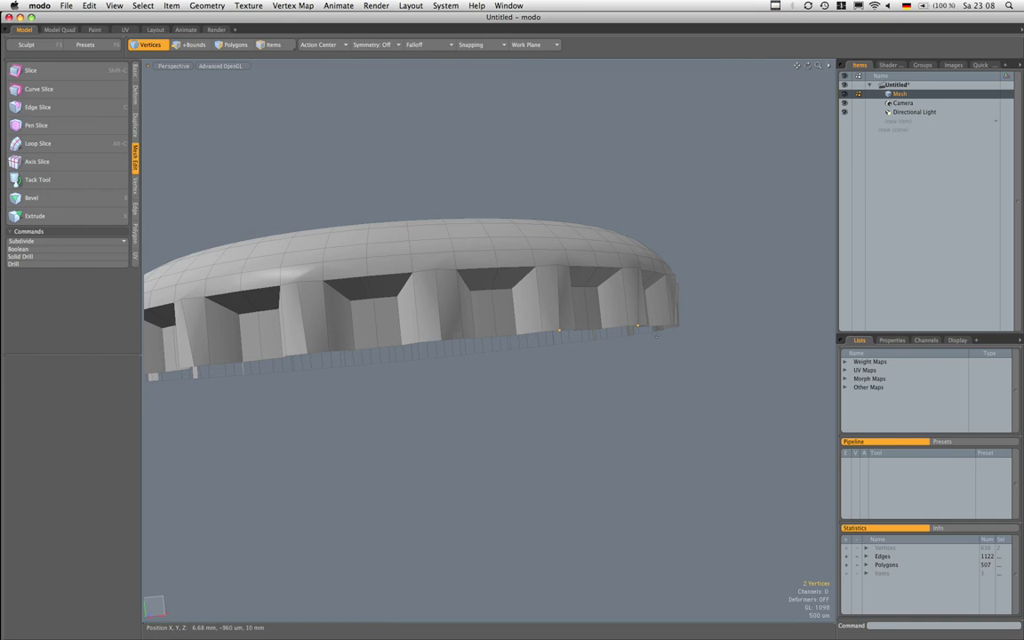
Extend the two-vertex selection to every rib's bottom midpoint and move those vertices down about 1.78 mm
key("super+z")
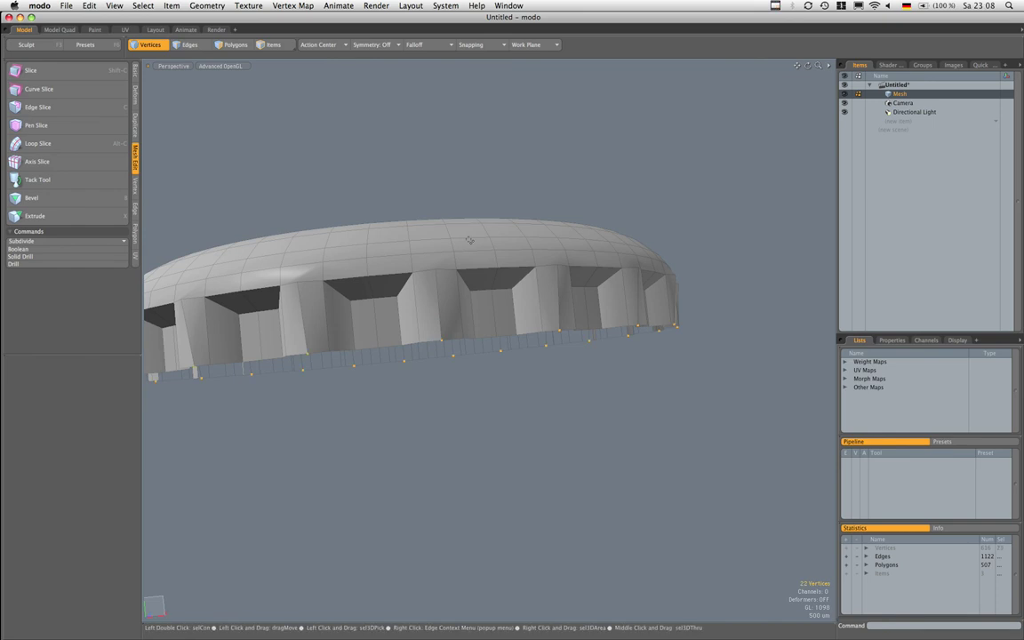
key("y")
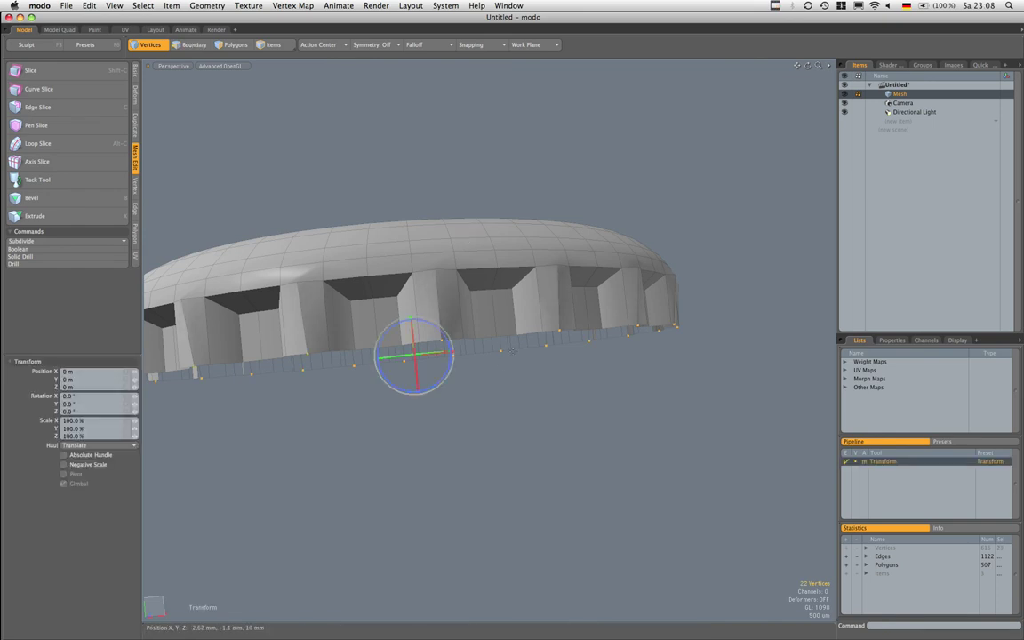
left_click_drag(475, 380, 475, 402)
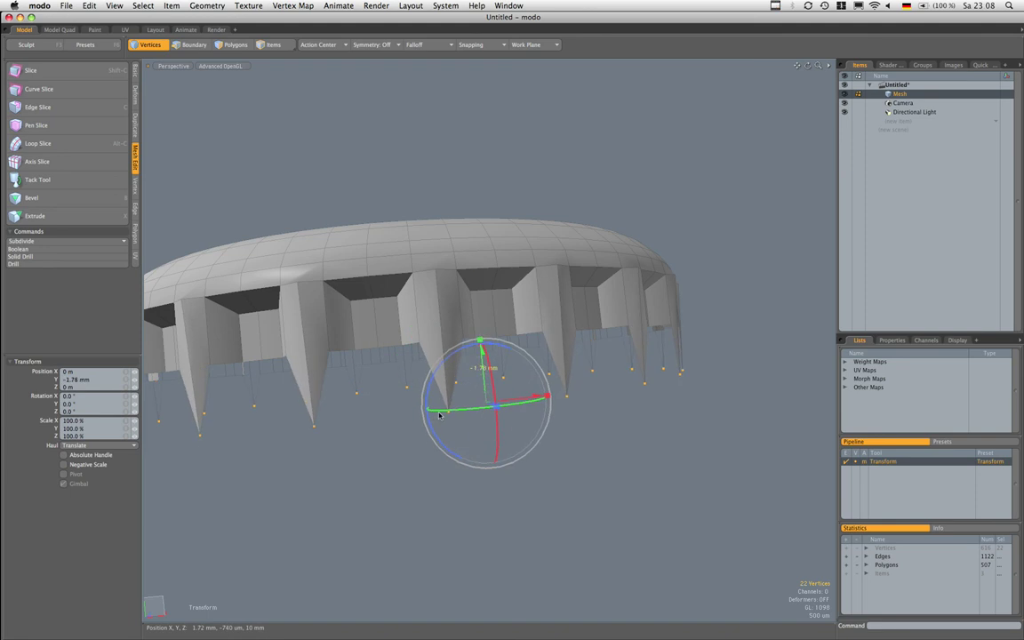